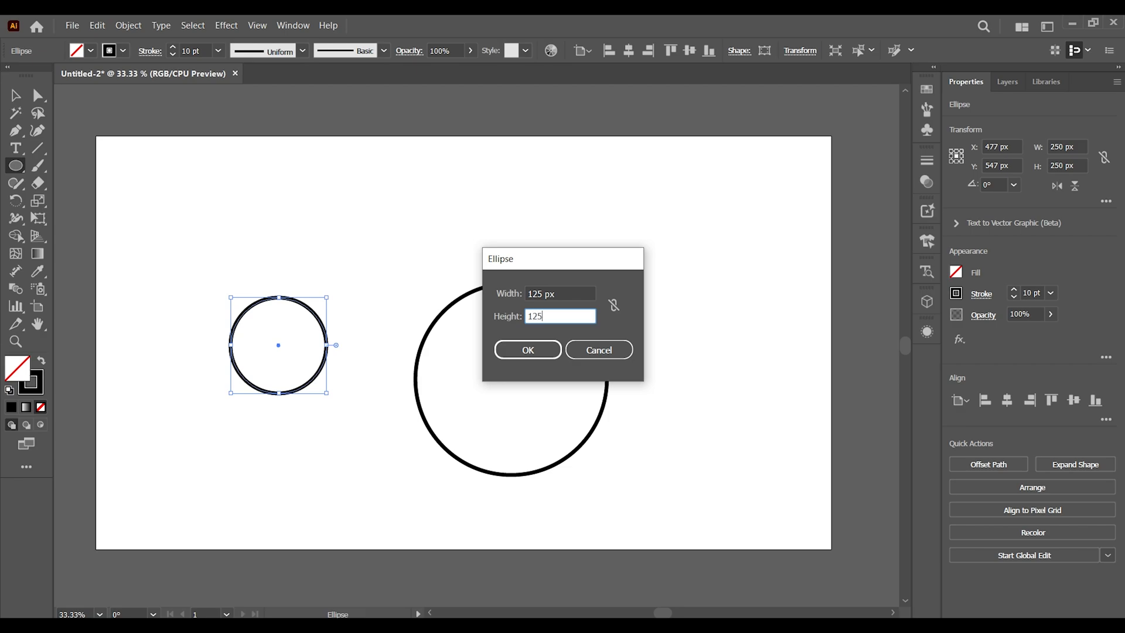
Create a 125 by 125 px circle with the Ellipse dialog
{"action": "key", "text": "Return"}
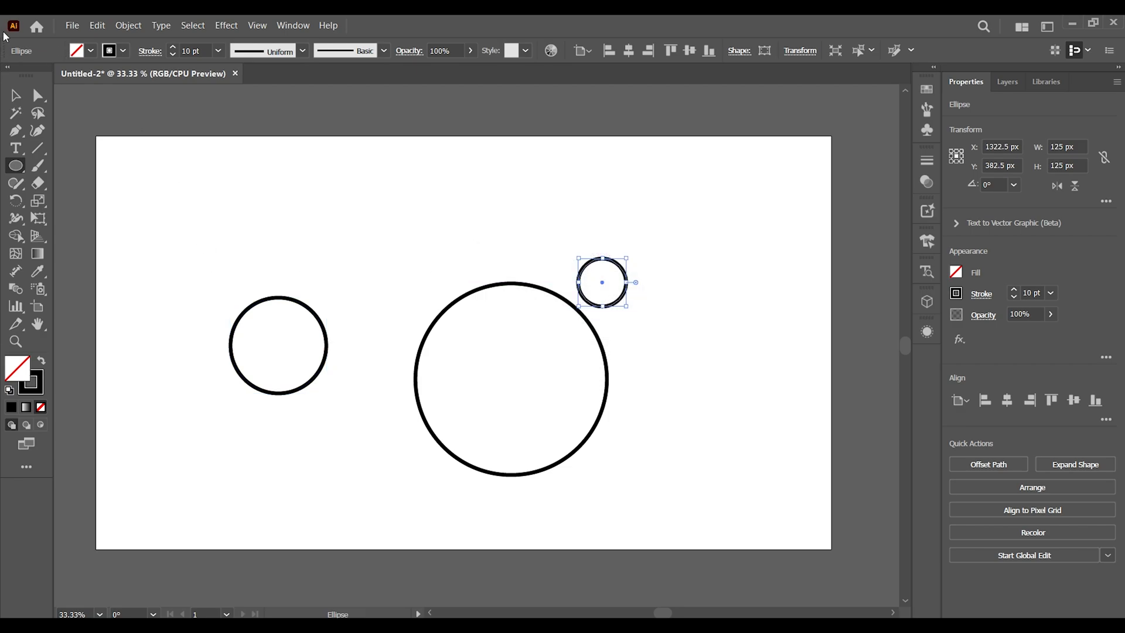
Select all three circles and centre them horizontally and vertically on the artboard
{"action": "left_click", "coordinate": [14, 97]}
{"action": "left_click_drag", "start_coordinate": [176, 207], "coordinate": [723, 470]}
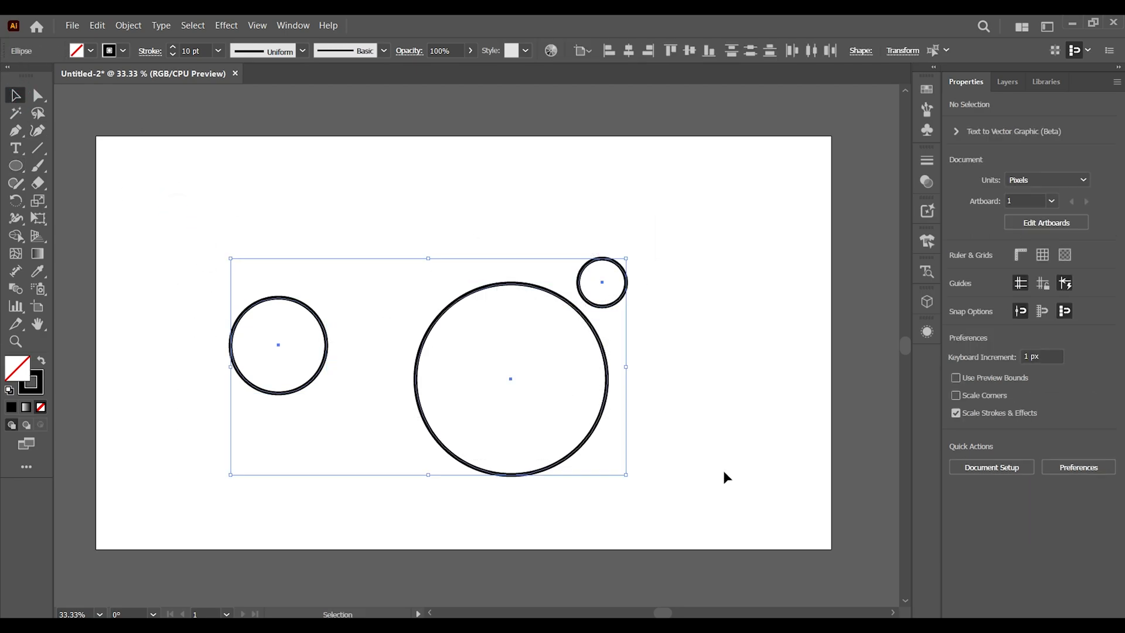
{"action": "left_click", "coordinate": [1007, 400]}
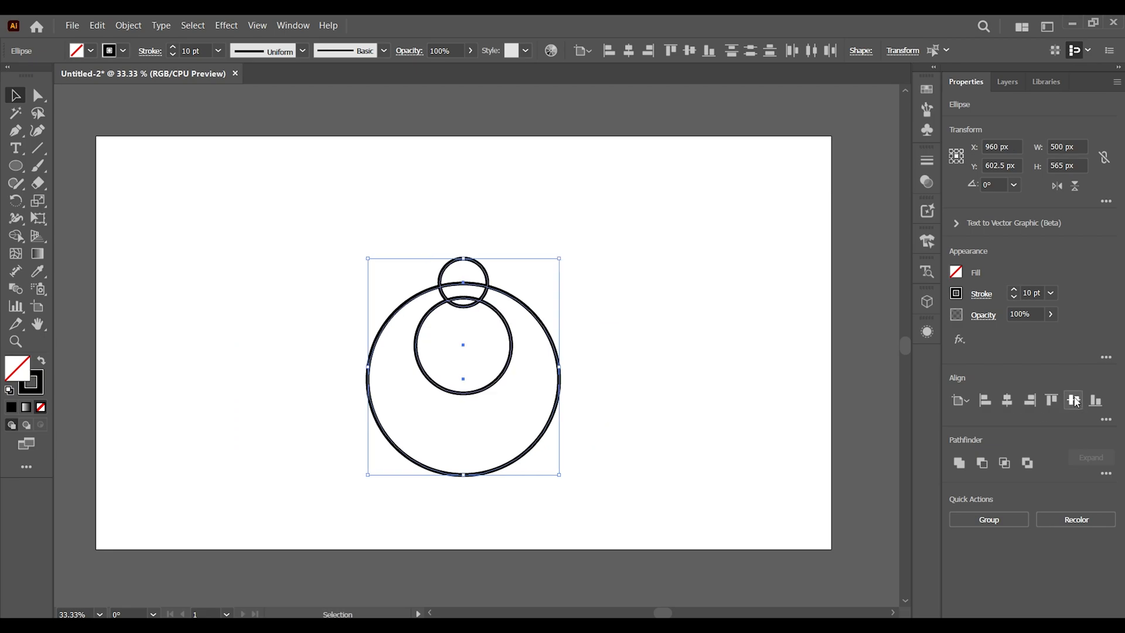
{"action": "left_click", "coordinate": [1073, 400]}
{"action": "left_click", "coordinate": [968, 407]}
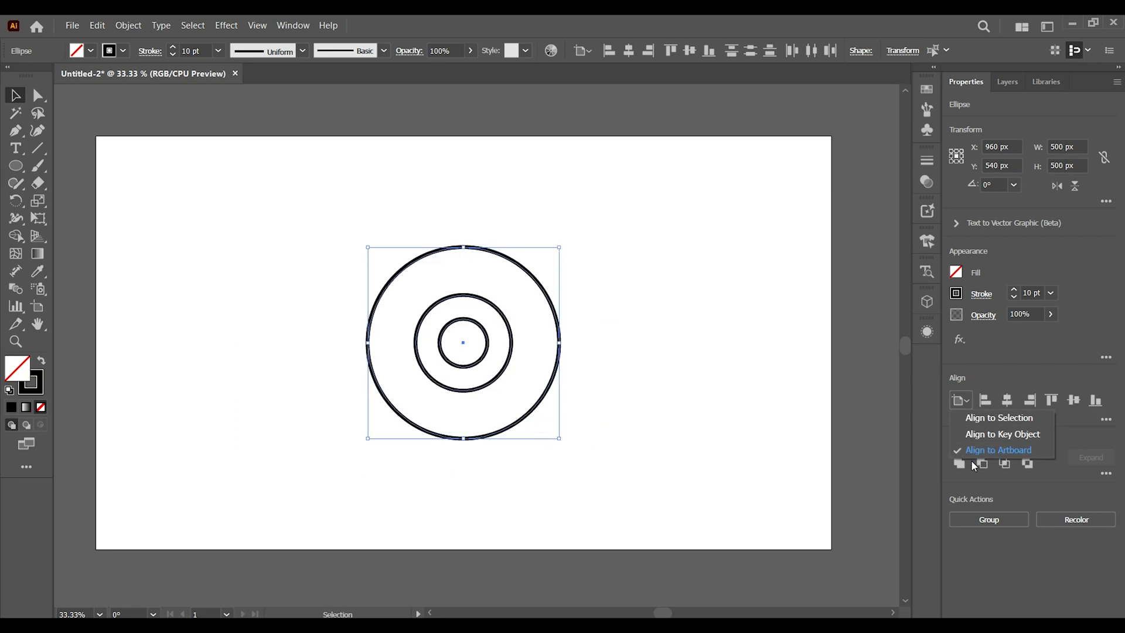
{"action": "left_click", "coordinate": [667, 435]}
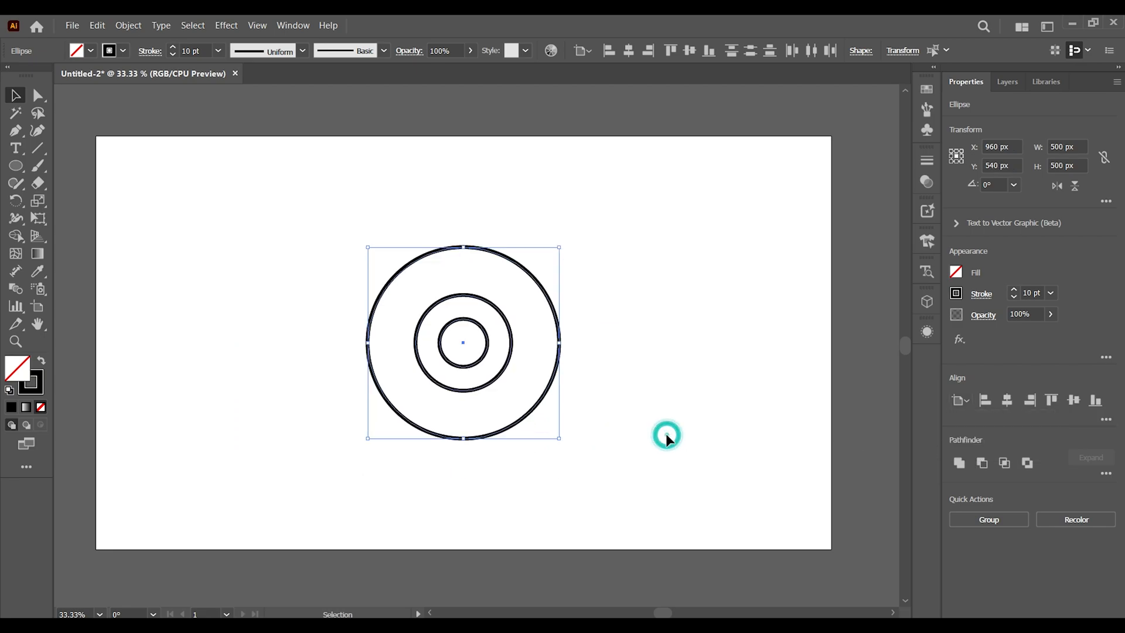
{"action": "left_click", "coordinate": [589, 391]}
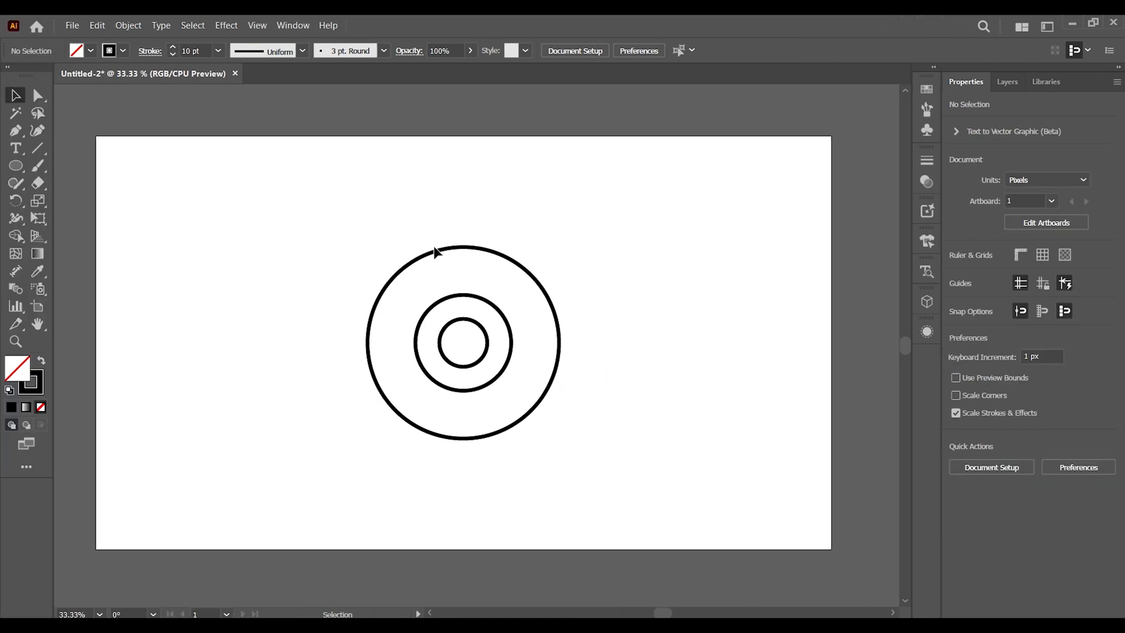
Select the 250 px circle with the small circle and move them down to touch the large circle's bottom edge
{"action": "left_click", "coordinate": [437, 253]}
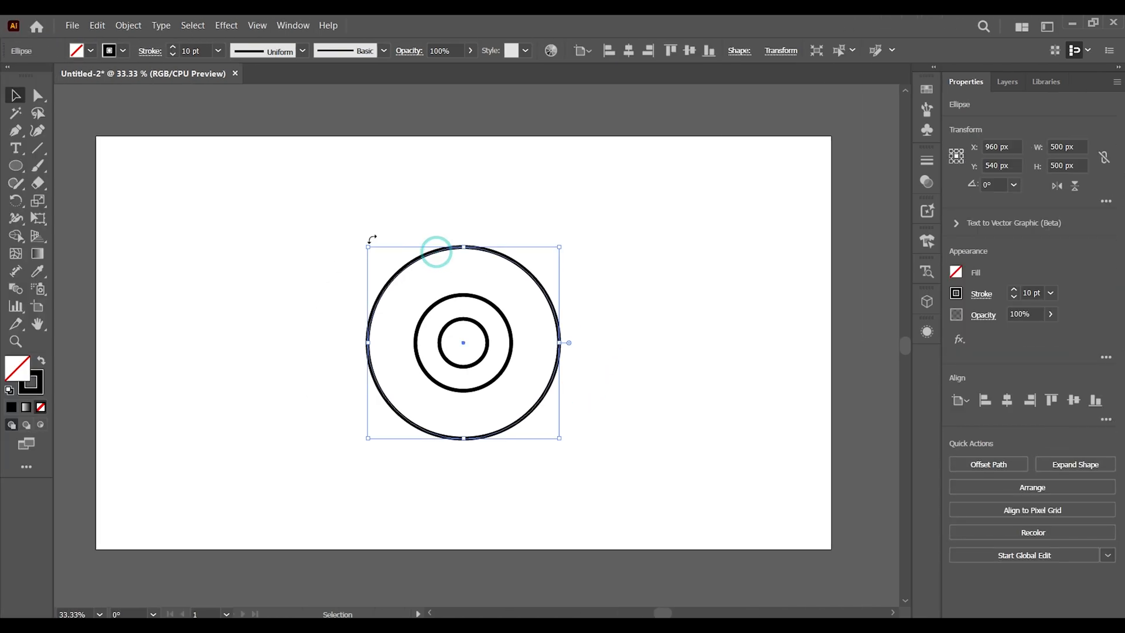
{"action": "left_click", "coordinate": [325, 222]}
{"action": "left_click", "coordinate": [473, 295]}
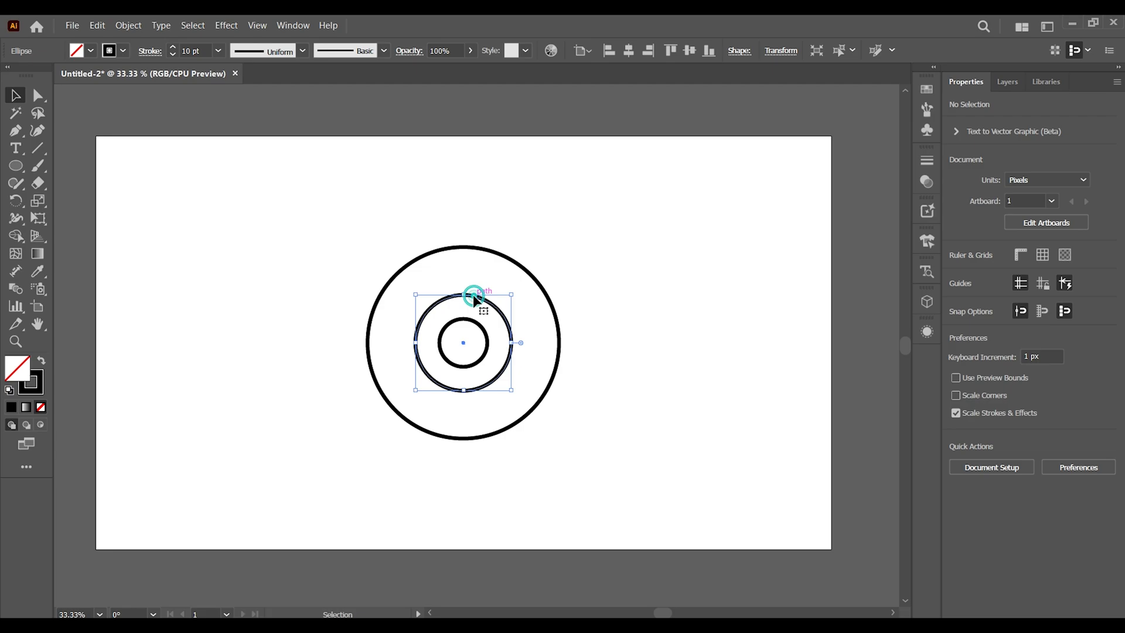
{"action": "left_click", "coordinate": [470, 320], "text": "shift"}
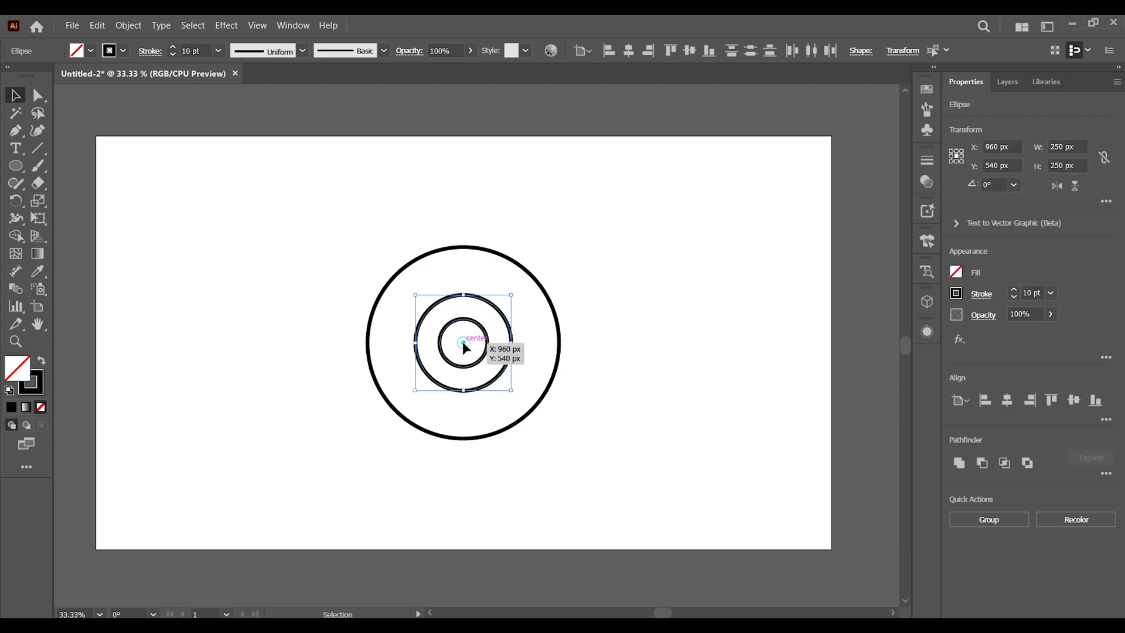
{"action": "left_click_drag", "start_coordinate": [463, 342], "coordinate": [464, 294]}
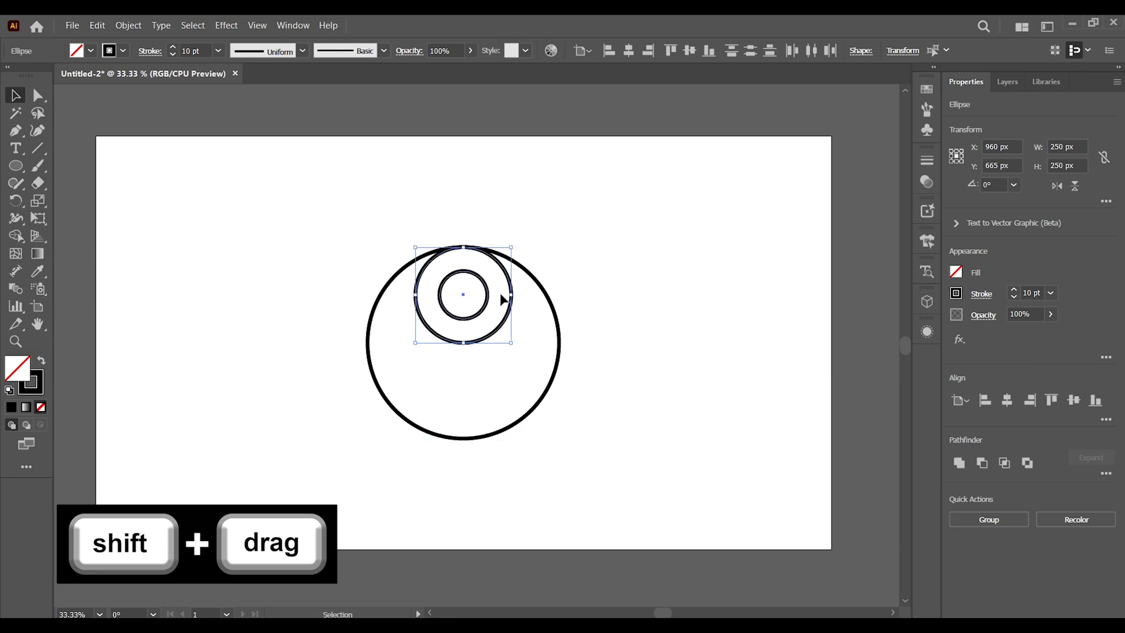
{"action": "key", "text": "ctrl+z"}
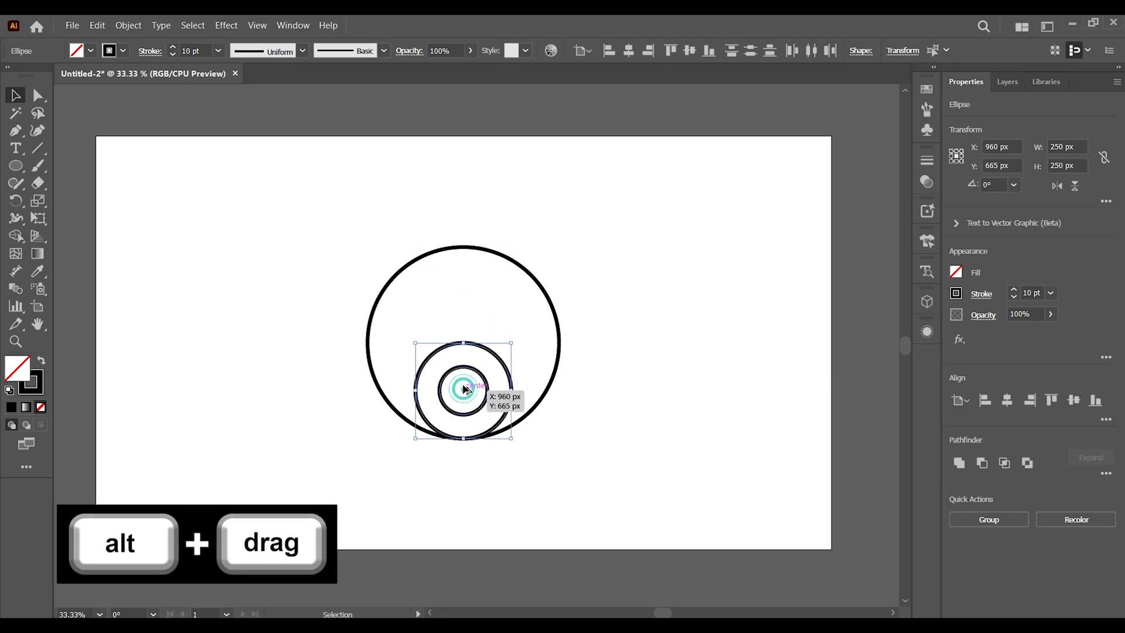
Duplicate the two inner circles straight upward so the copy touches the large circle's top edge
{"action": "left_click_drag", "start_coordinate": [464, 388], "coordinate": [466, 300]}
{"action": "left_click", "coordinate": [640, 336]}
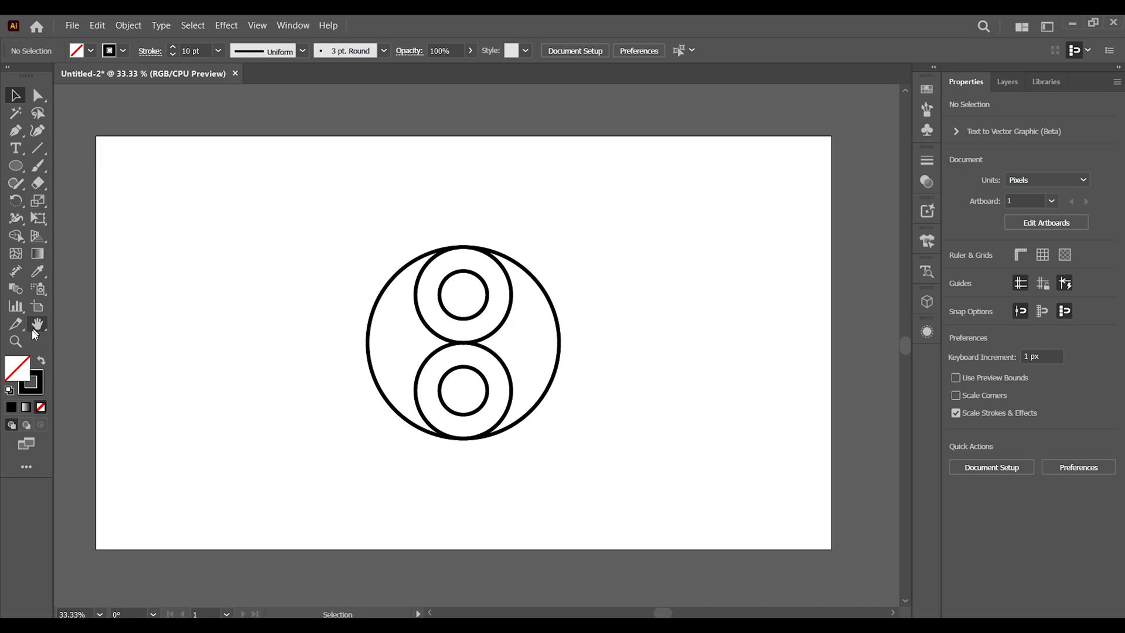
Delete the right half of the large outer circle
{"action": "left_click", "coordinate": [16, 341]}
{"action": "left_click", "coordinate": [423, 351]}
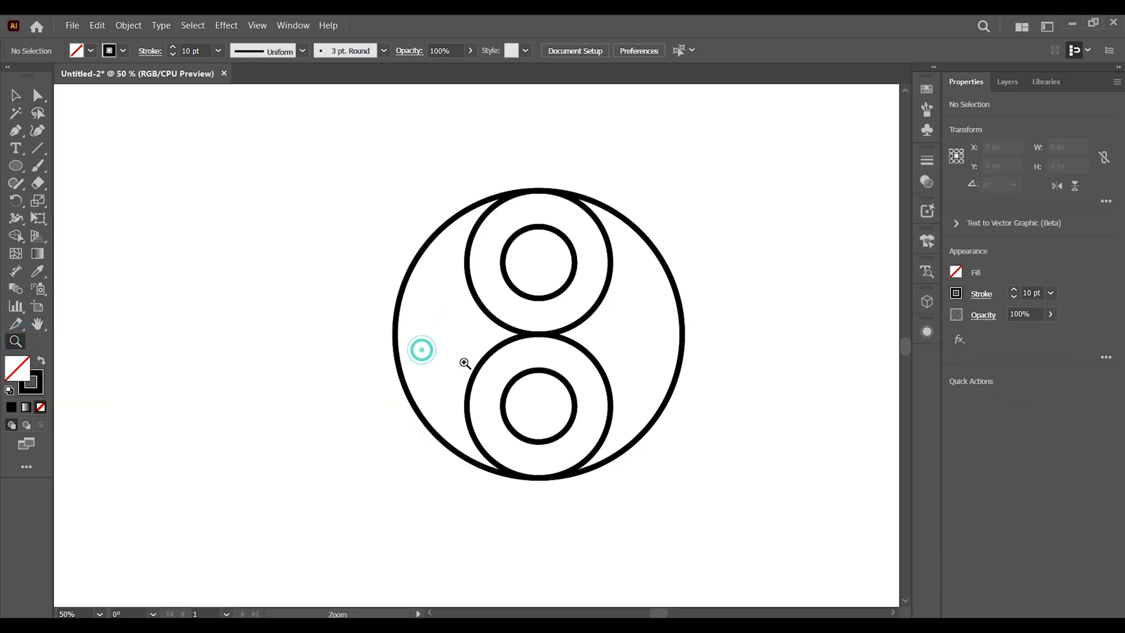
{"action": "left_click", "coordinate": [528, 381]}
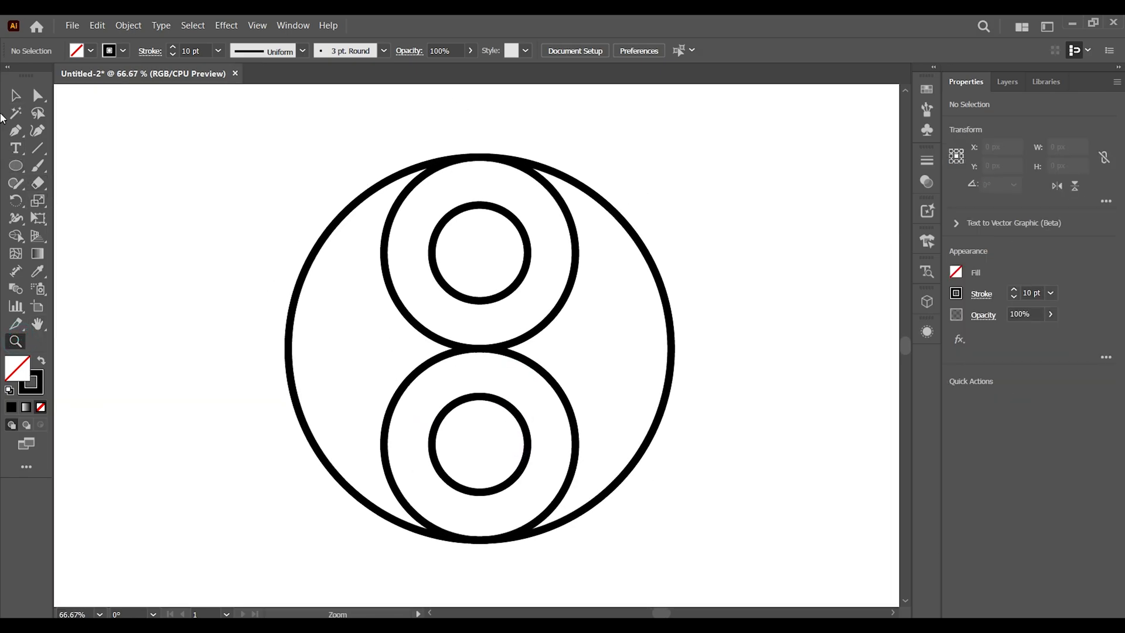
{"action": "left_click", "coordinate": [15, 95]}
{"action": "left_click_drag", "start_coordinate": [222, 122], "coordinate": [736, 572]}
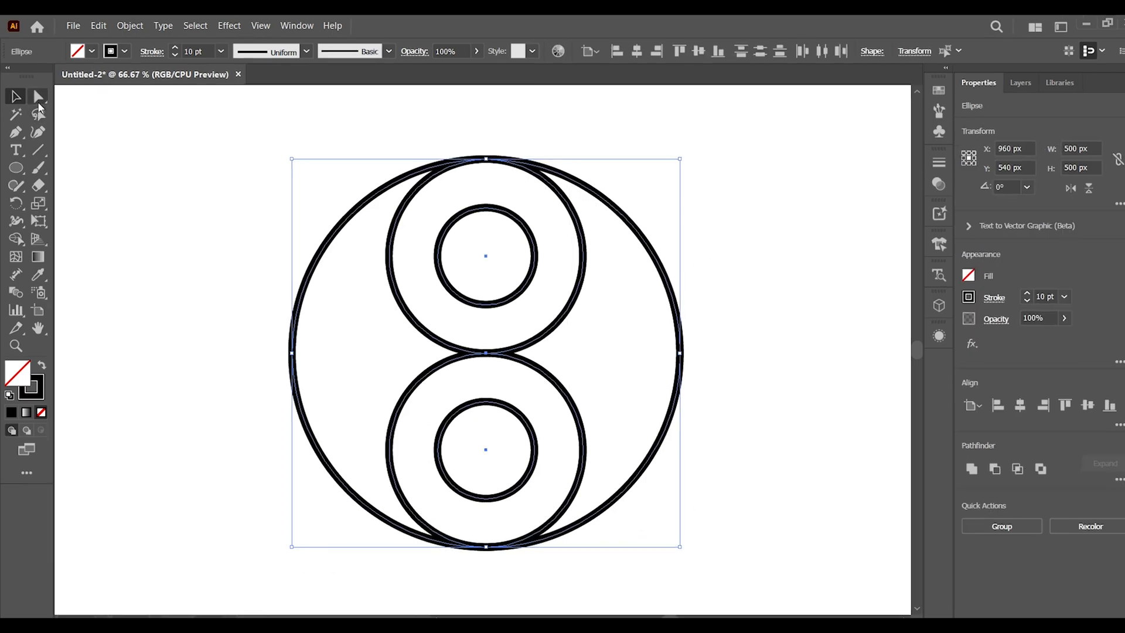
{"action": "left_click", "coordinate": [38, 98]}
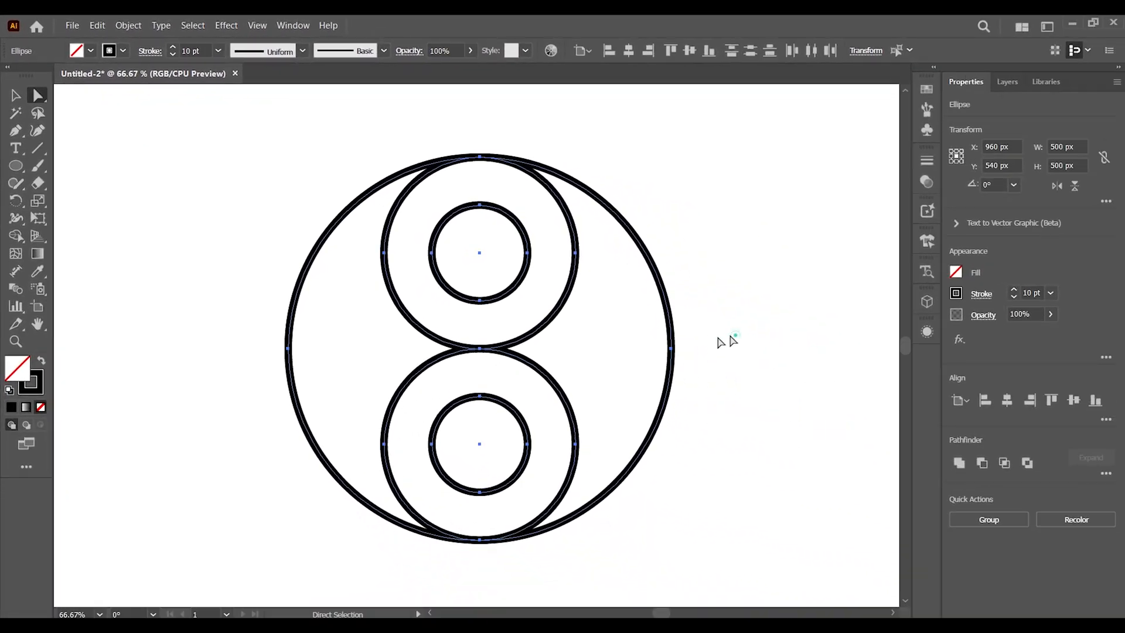
{"action": "left_click_drag", "start_coordinate": [1087, 499], "coordinate": [943, 566]}
{"action": "key", "text": "Delete"}
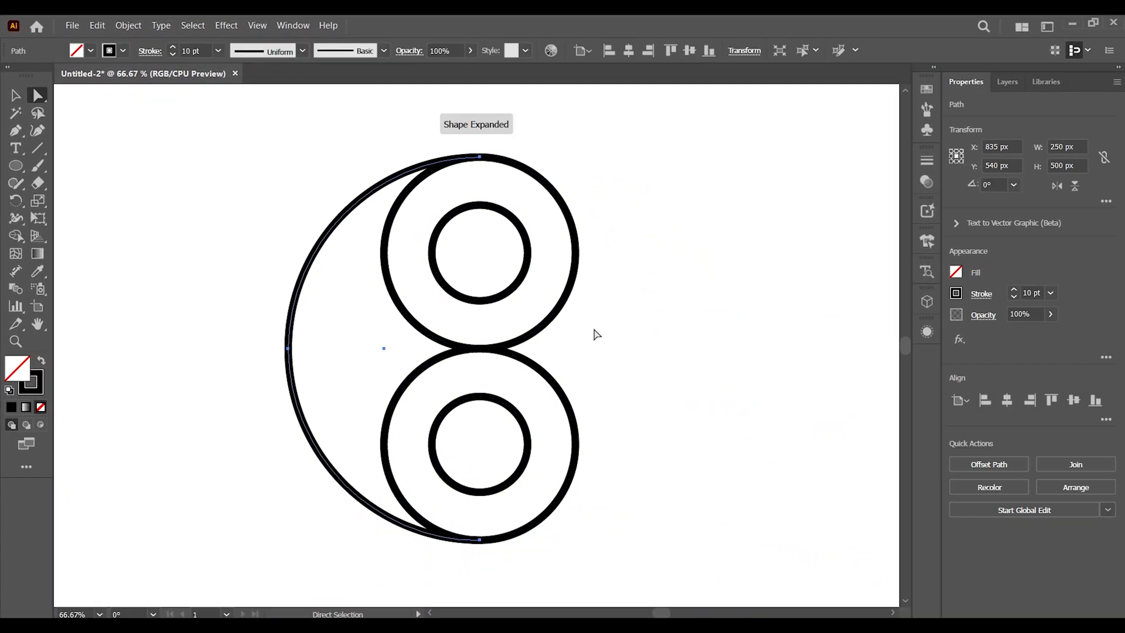
Delete the left half of the upper 250 px circle and the right half of the lower one
{"action": "left_click", "coordinate": [387, 264]}
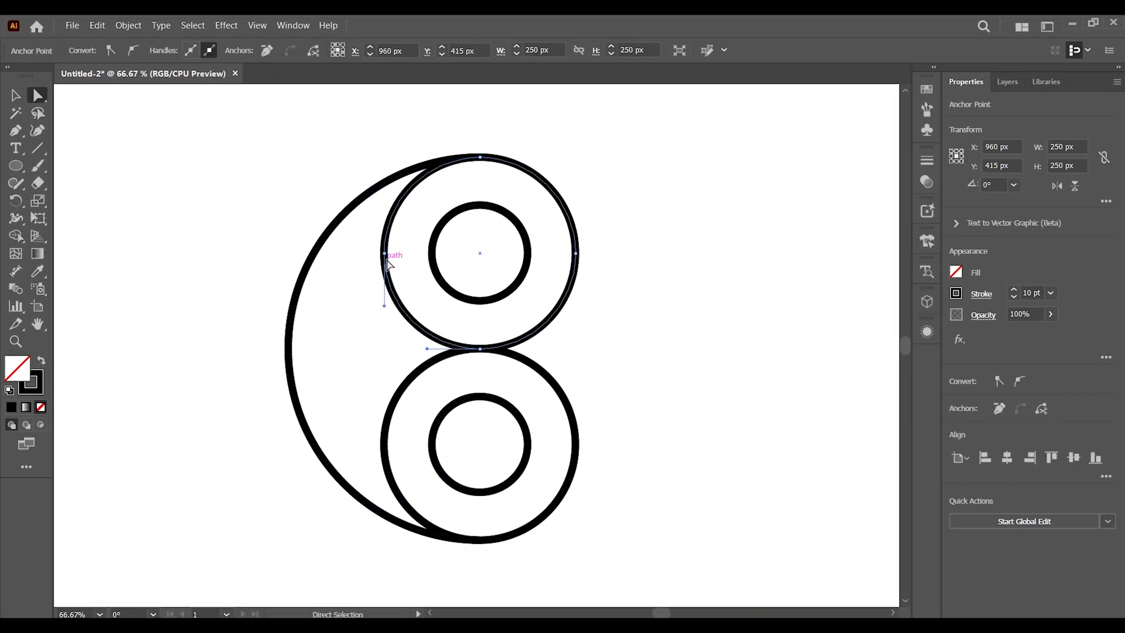
{"action": "key", "text": "Delete"}
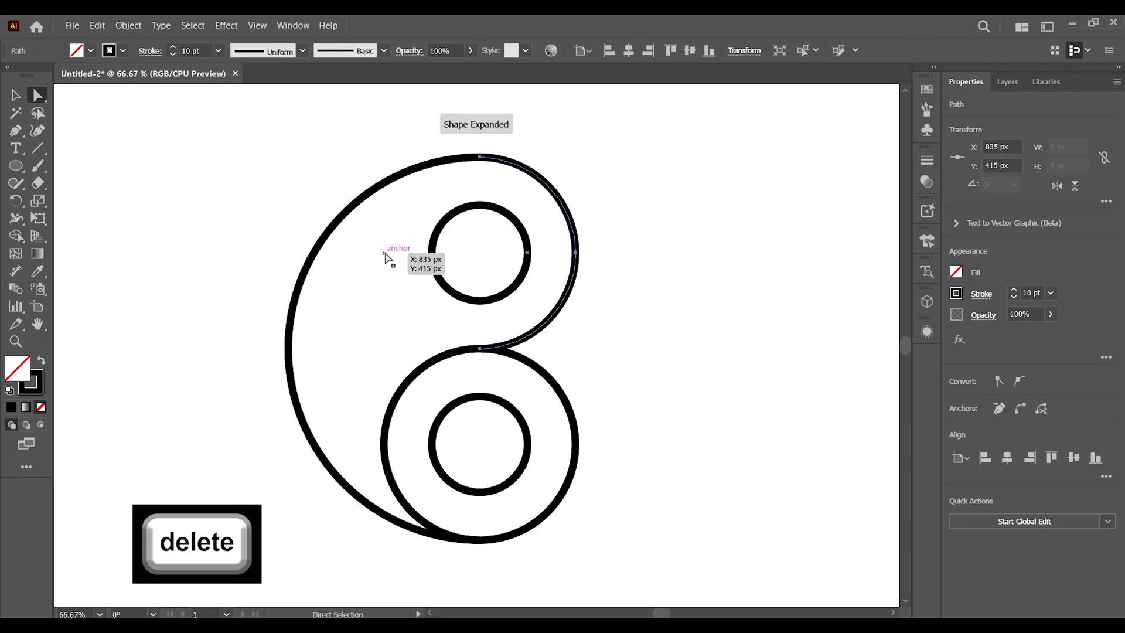
{"action": "left_click", "coordinate": [574, 463]}
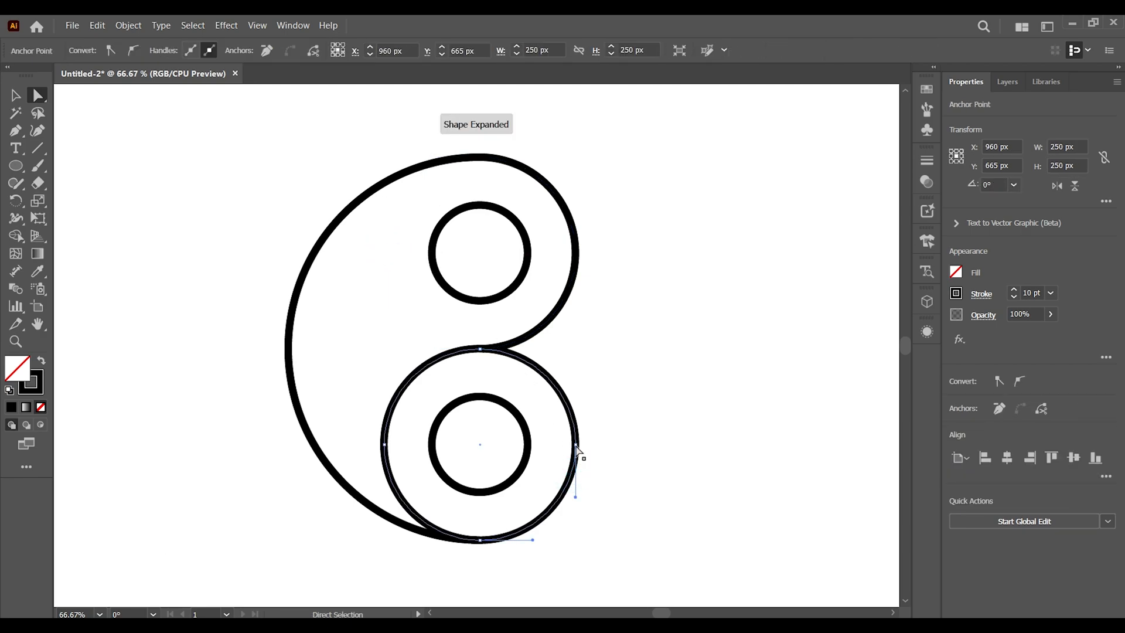
{"action": "key", "text": "Delete"}
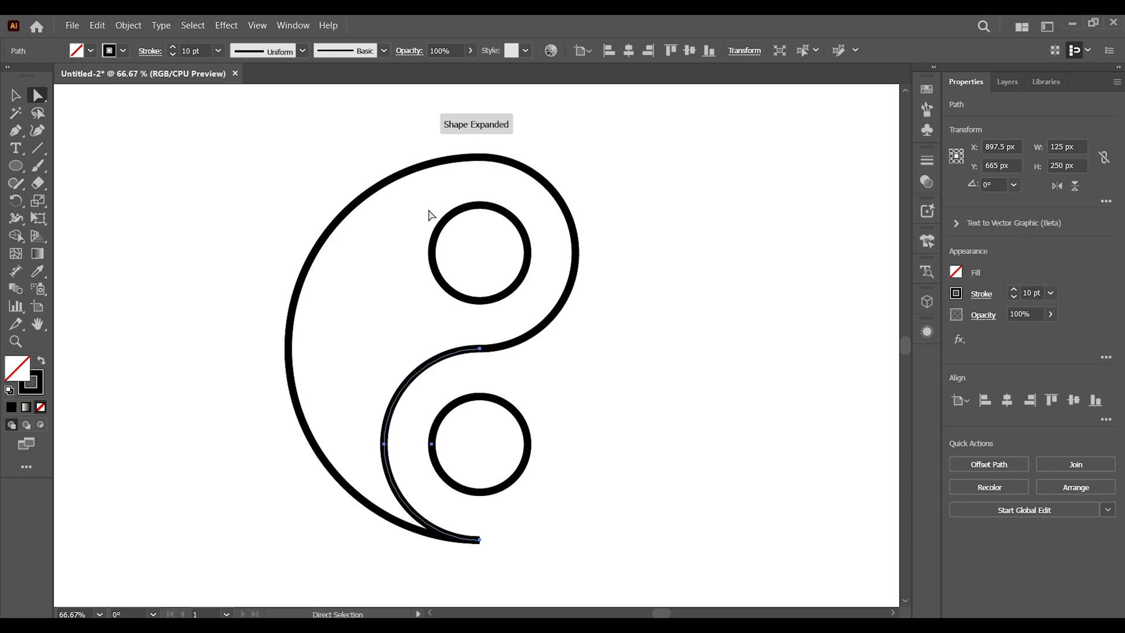
Join the open path ends where the arcs meet at the top of the figure
{"action": "left_click", "coordinate": [15, 95]}
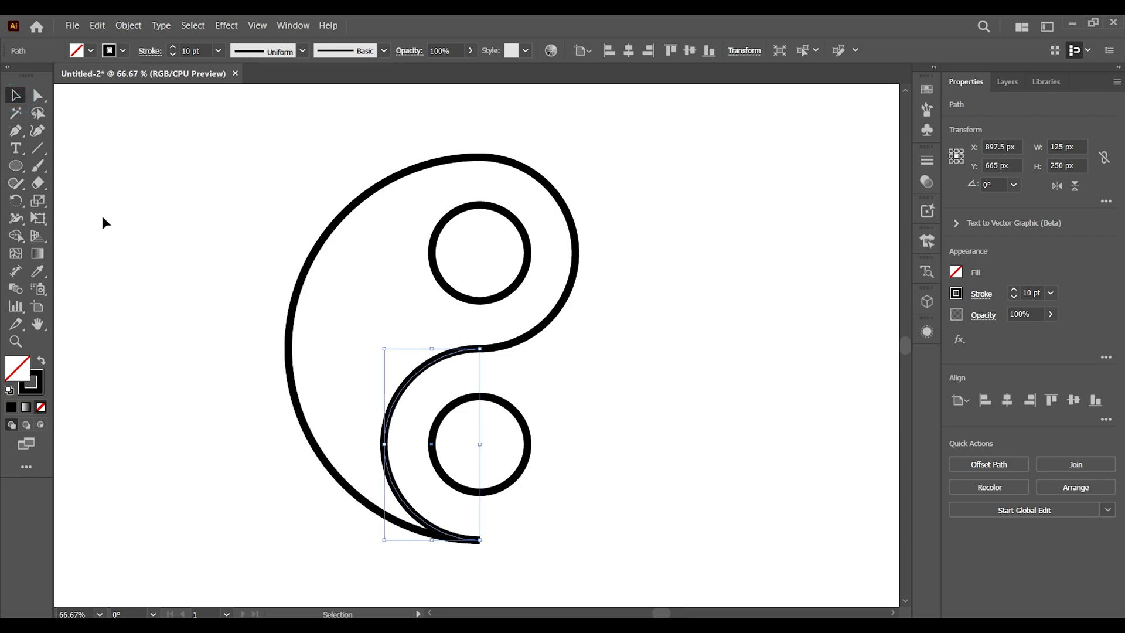
{"action": "left_click", "coordinate": [102, 215]}
{"action": "left_click", "coordinate": [37, 94]}
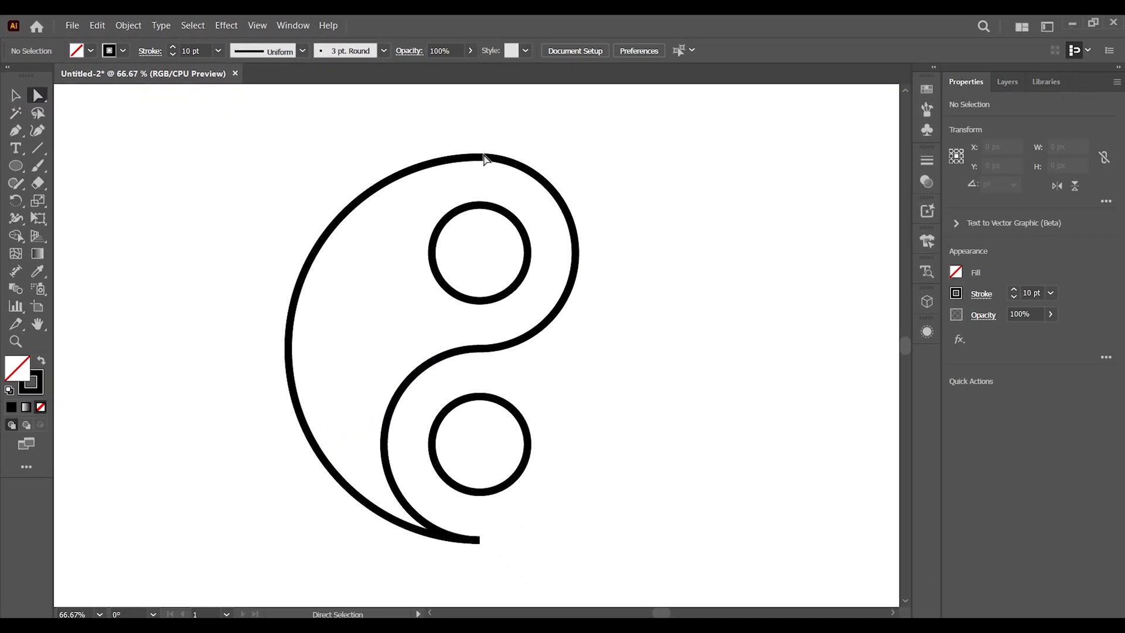
{"action": "left_click", "coordinate": [484, 159]}
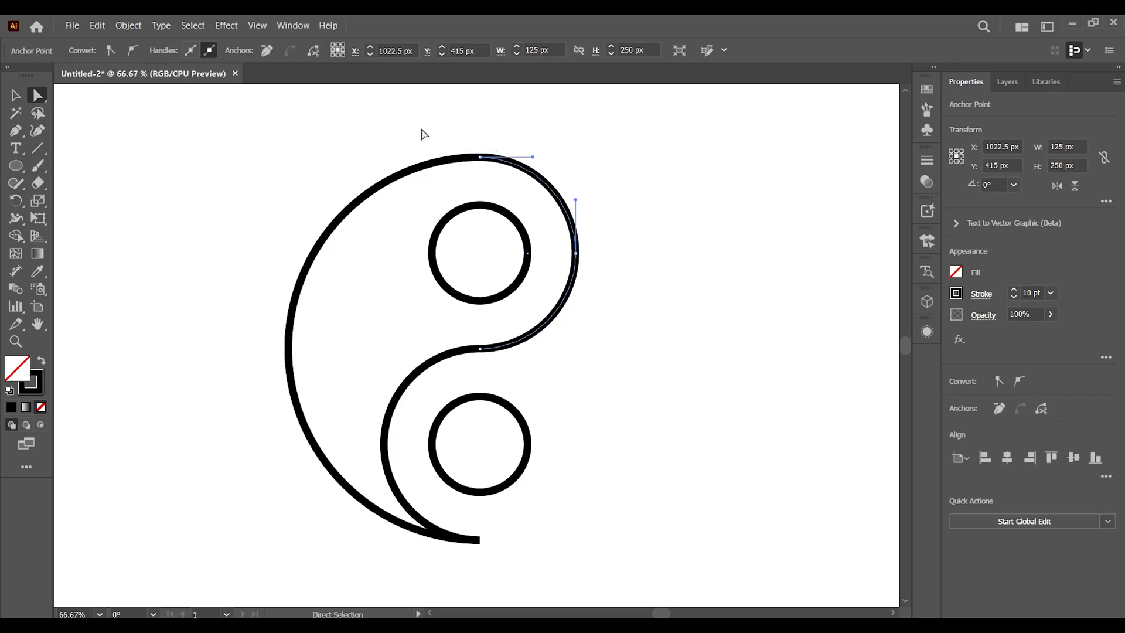
{"action": "left_click_drag", "start_coordinate": [423, 122], "coordinate": [522, 175]}
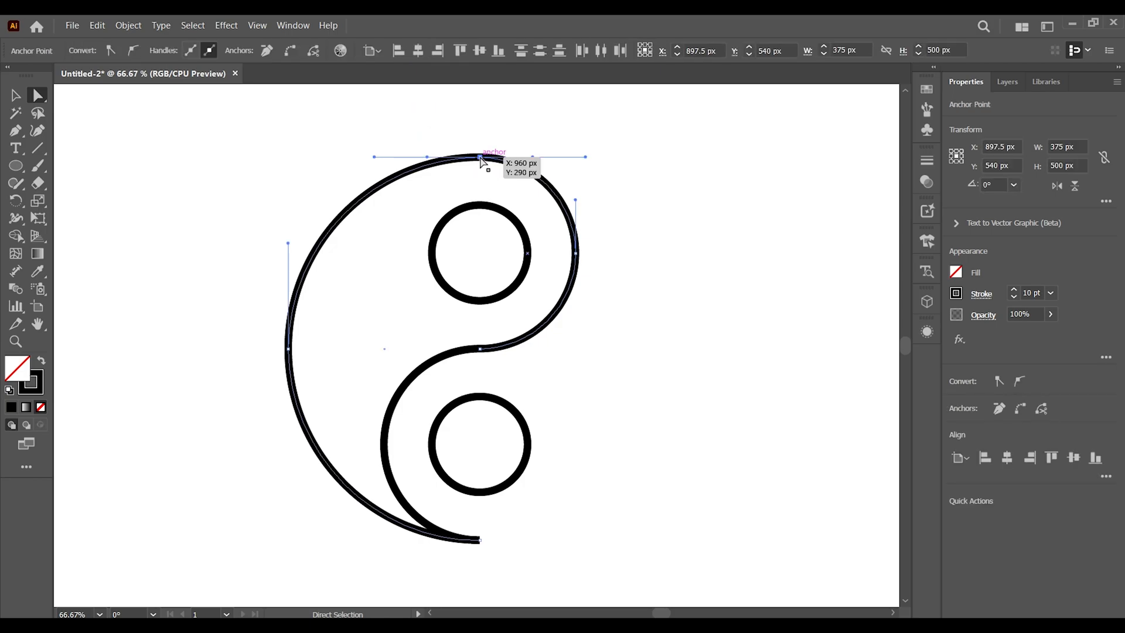
{"action": "right_click", "coordinate": [479, 156]}
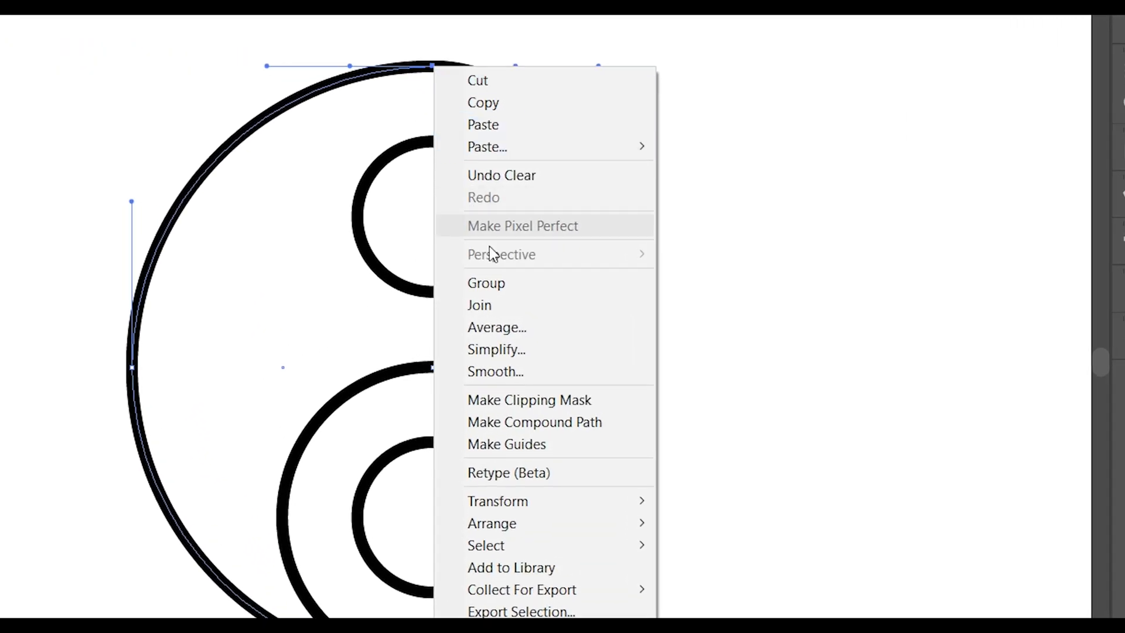
{"action": "left_click", "coordinate": [493, 302]}
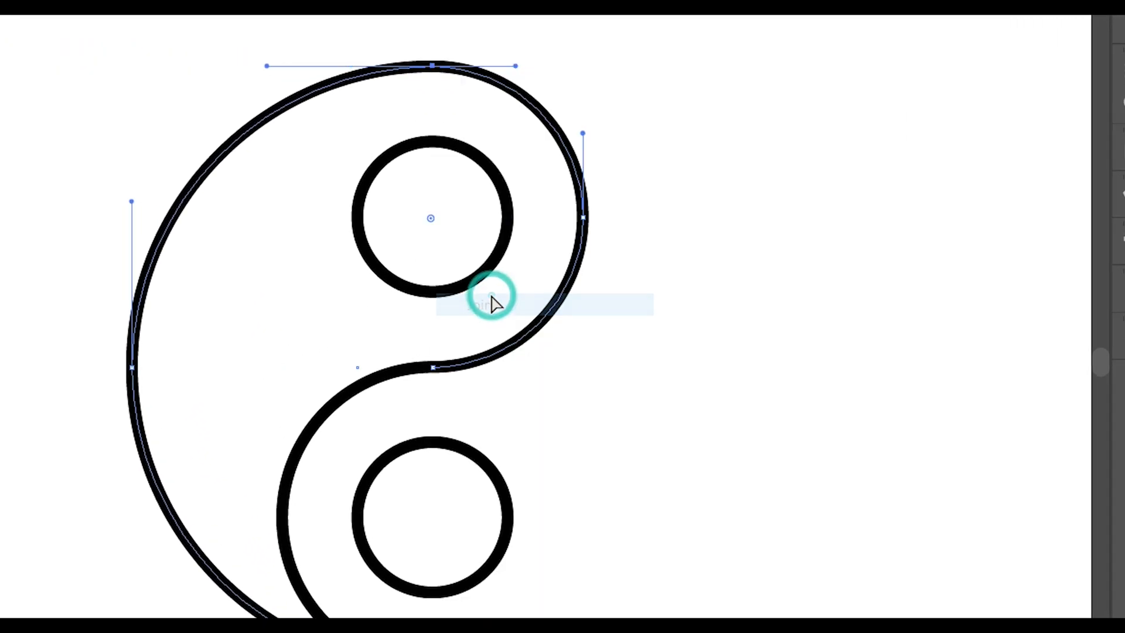
Join the path ends where the two middle arcs meet at the centre of the figure
{"action": "left_click", "coordinate": [450, 399]}
{"action": "left_click_drag", "start_coordinate": [451, 397], "coordinate": [432, 366]}
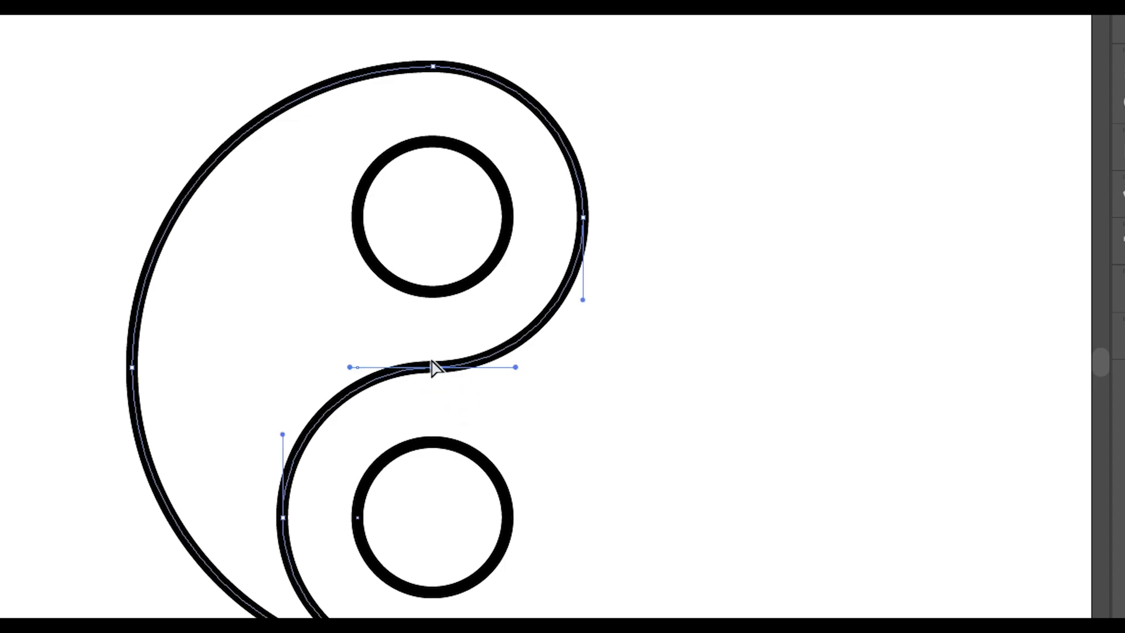
{"action": "right_click", "coordinate": [432, 367]}
{"action": "left_click", "coordinate": [492, 472]}
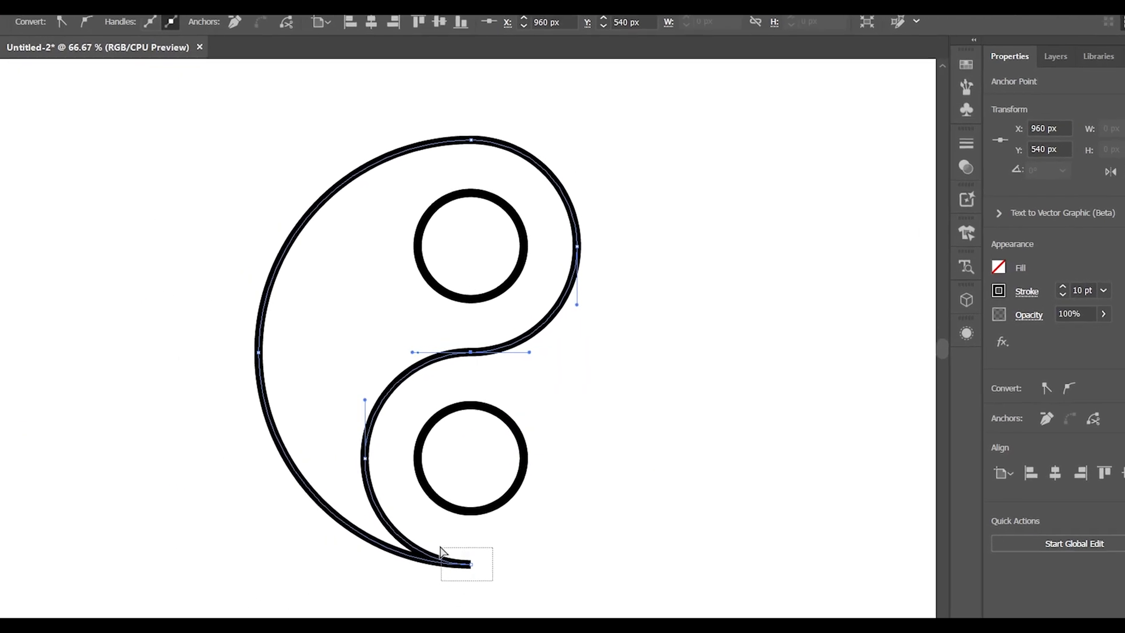
Join the path ends at the bottom point of the figure
{"action": "right_click", "coordinate": [469, 133]}
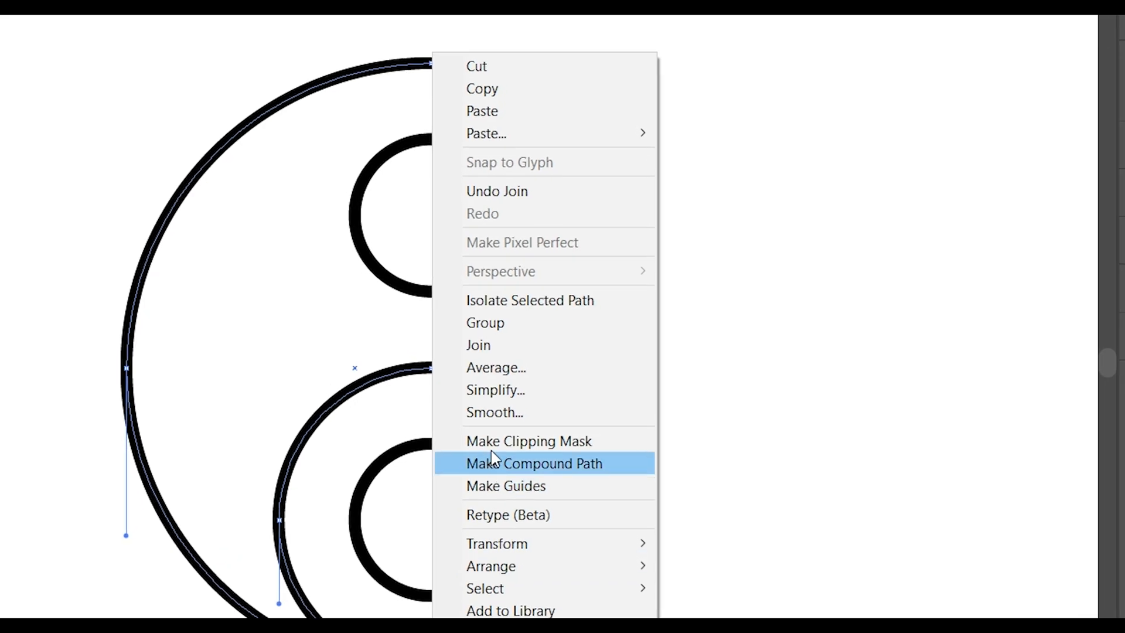
{"action": "left_click", "coordinate": [507, 345]}
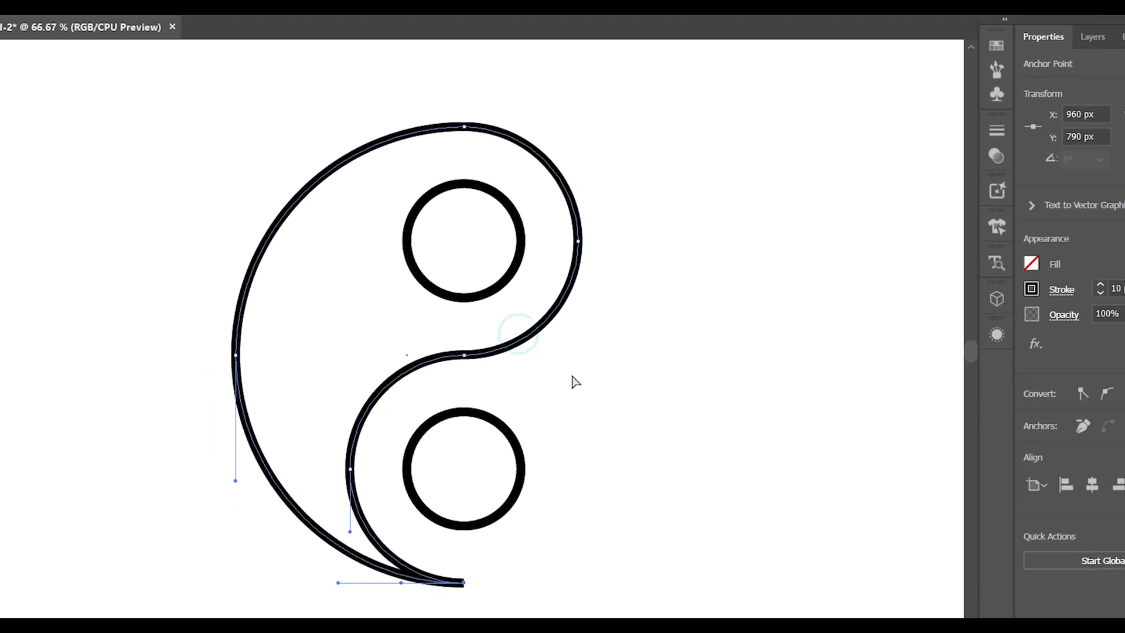
{"action": "left_click", "coordinate": [584, 381]}
Select the joined teardrop outline and copy it
{"action": "left_click", "coordinate": [16, 95]}
{"action": "left_click", "coordinate": [98, 168]}
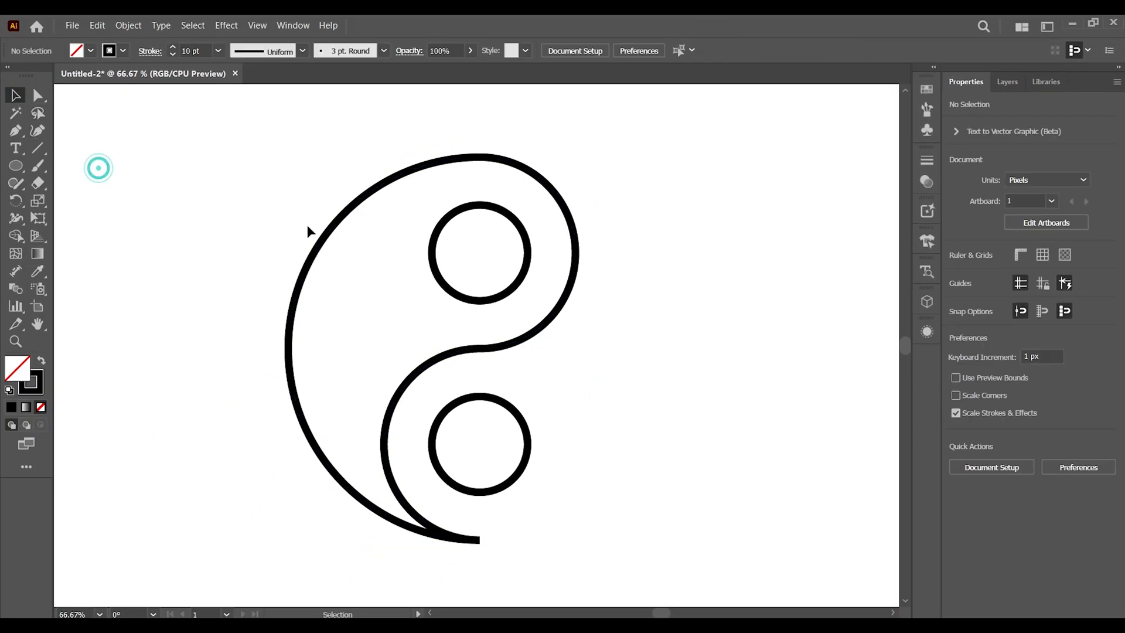
{"action": "left_click", "coordinate": [343, 220]}
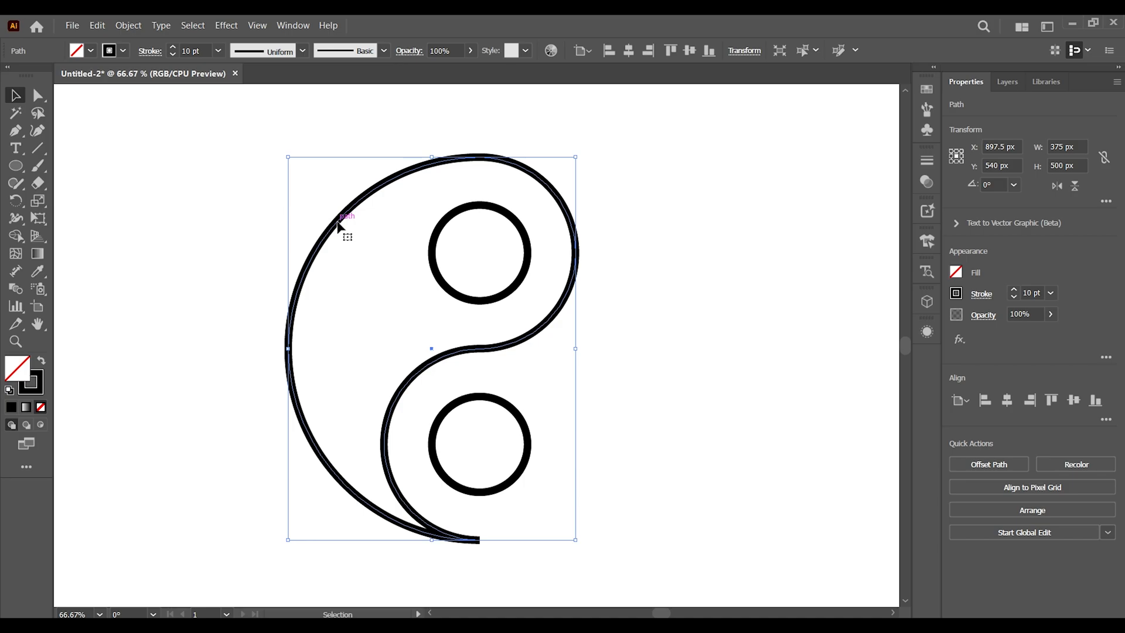
{"action": "left_click", "coordinate": [98, 25]}
{"action": "left_click", "coordinate": [125, 87]}
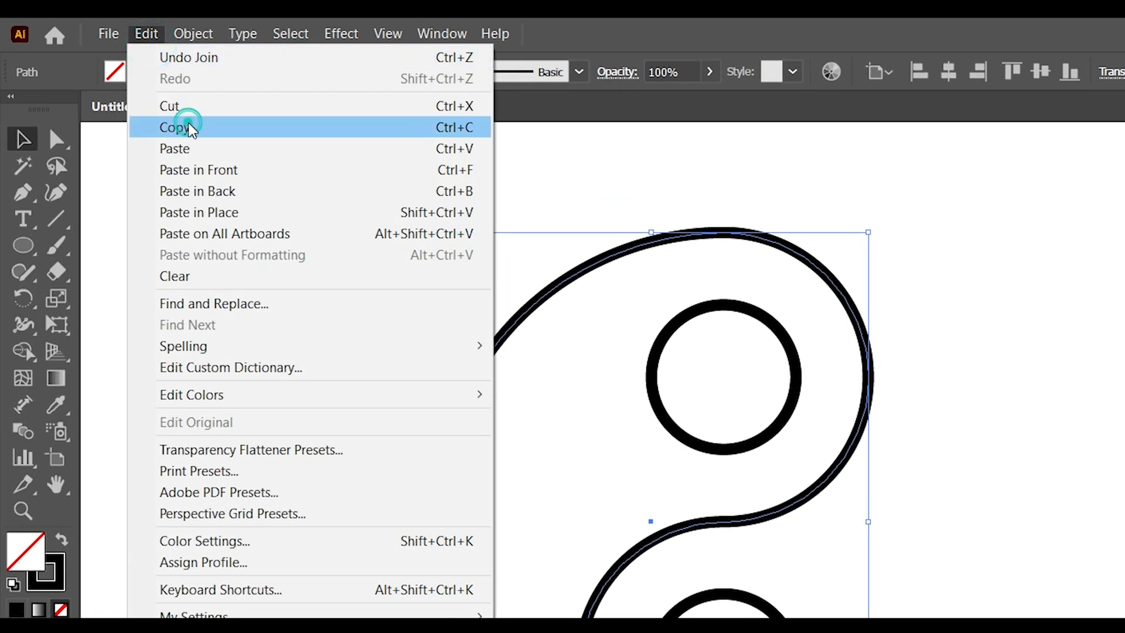
Paste the outline in place and move the copy about 140 px to the right
{"action": "left_click", "coordinate": [146, 33]}
{"action": "left_click", "coordinate": [228, 212]}
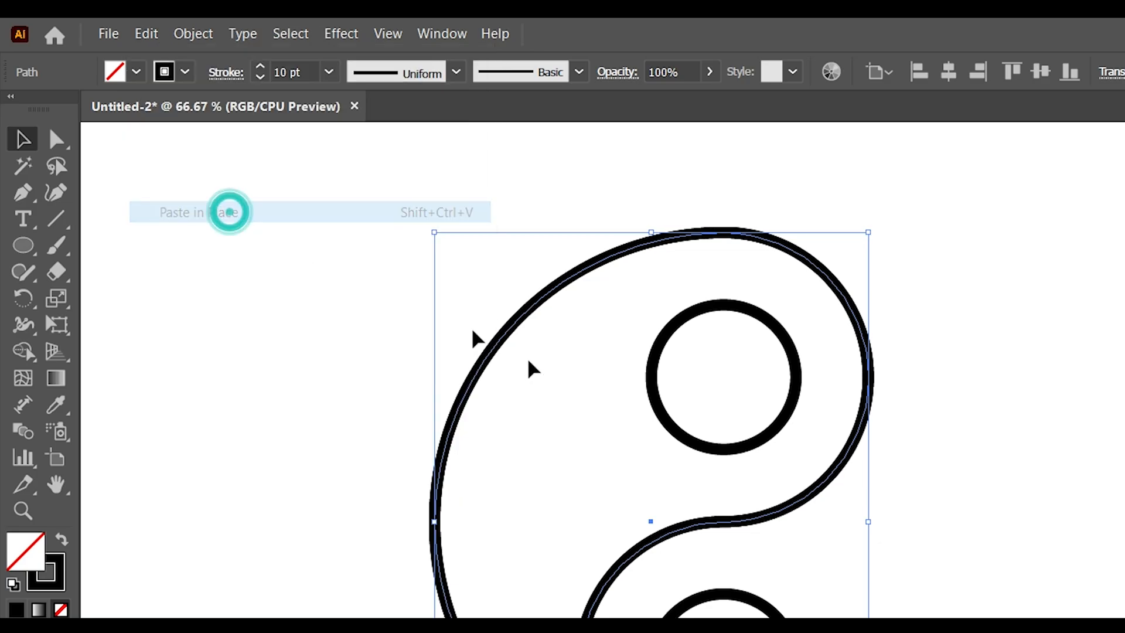
{"action": "left_click_drag", "start_coordinate": [650, 520], "coordinate": [748, 518]}
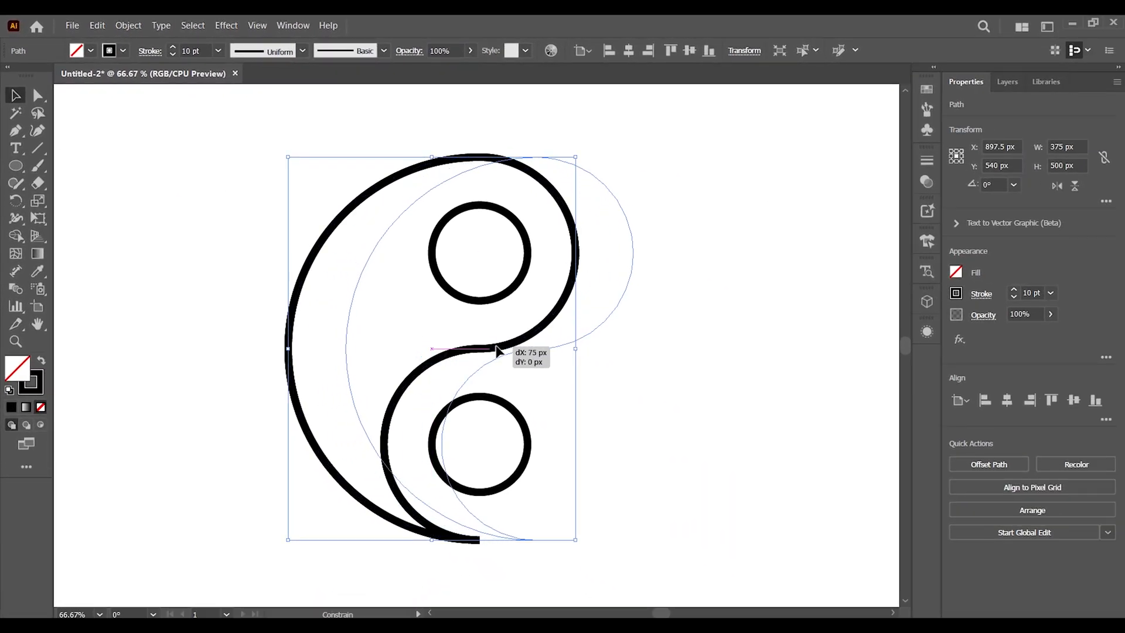
{"action": "left_click_drag", "start_coordinate": [495, 349], "coordinate": [539, 351]}
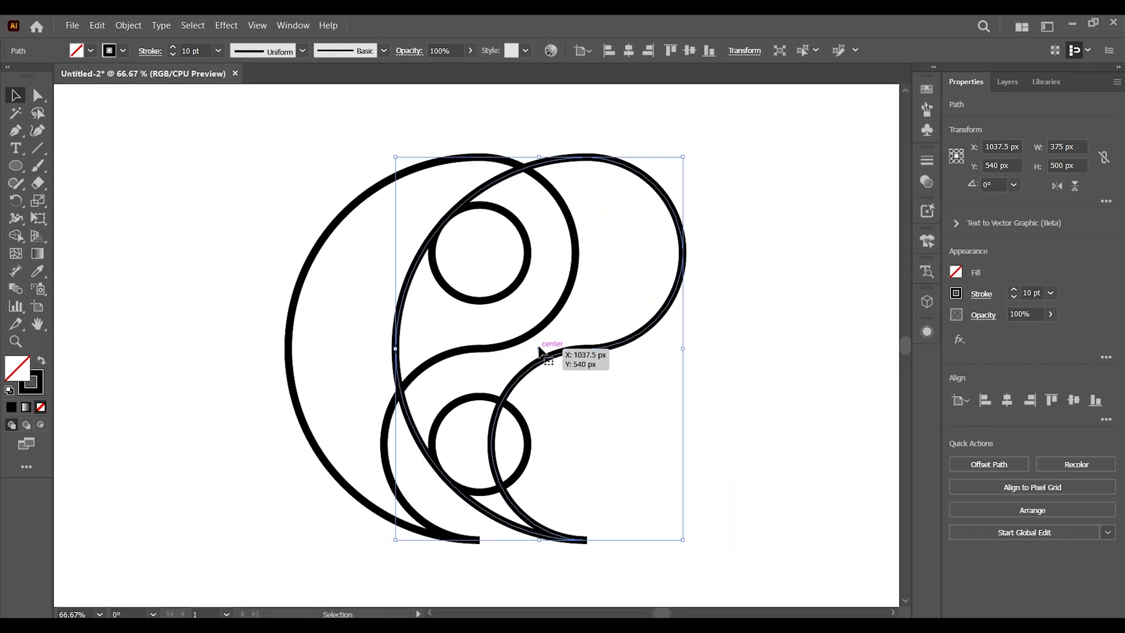
Rotate the pasted outline copy by 180°
{"action": "left_click", "coordinate": [1000, 183]}
{"action": "type", "text": "180"}
{"action": "key", "text": "Return"}
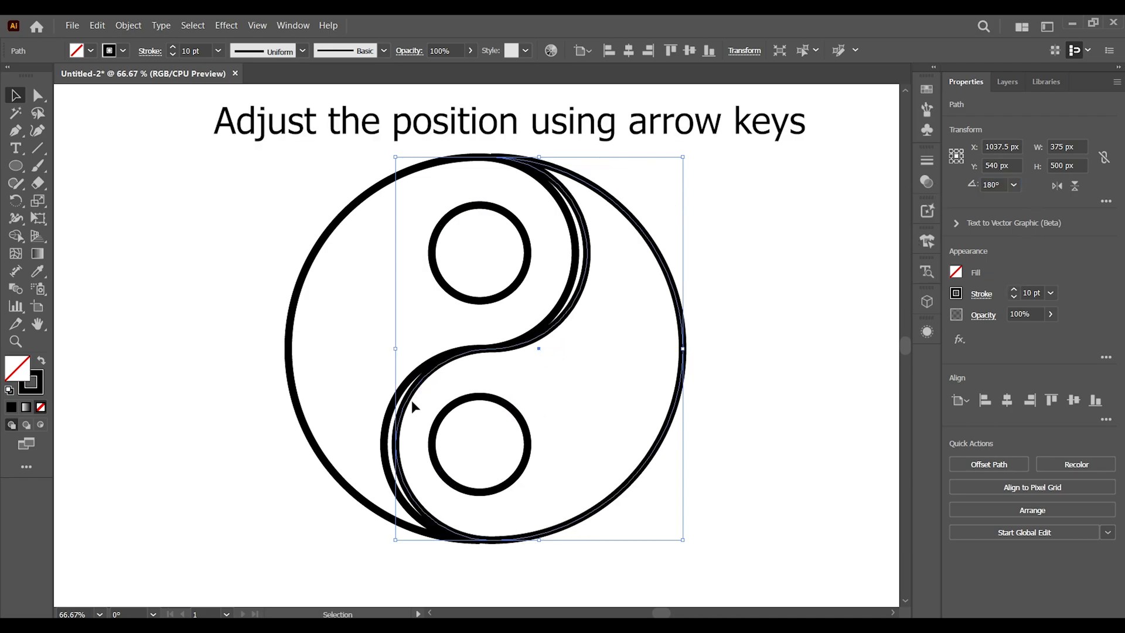
Nudge the rotated copy left until its edge lines up with the original outline's circle, then deselect
{"action": "left_click_drag", "start_coordinate": [410, 398], "coordinate": [402, 401]}
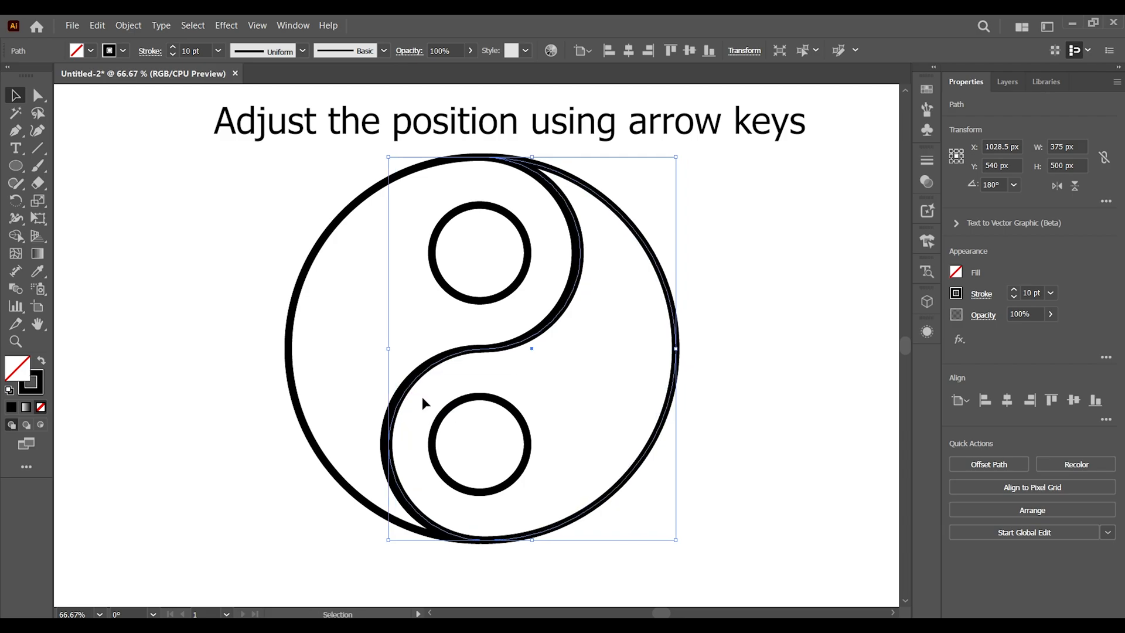
{"action": "key", "text": "Left"}
{"action": "key", "text": "Left"}
{"action": "key", "text": "Left"}
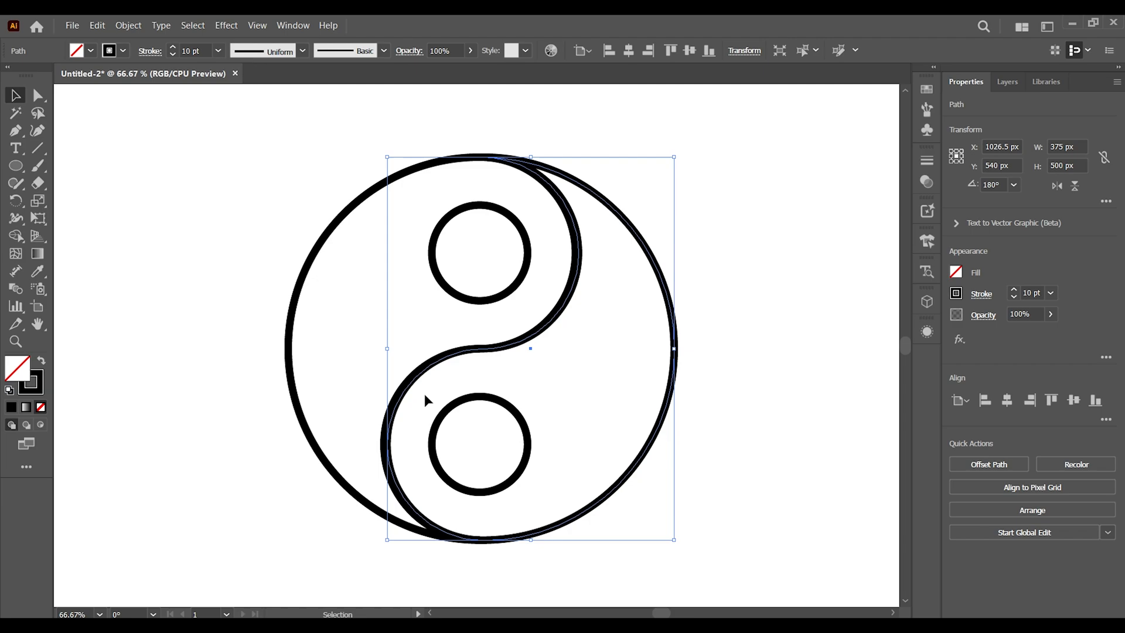
{"action": "key", "text": "Left"}
{"action": "key", "text": "Left"}
{"action": "key", "text": "Left"}
{"action": "key", "text": "Left"}
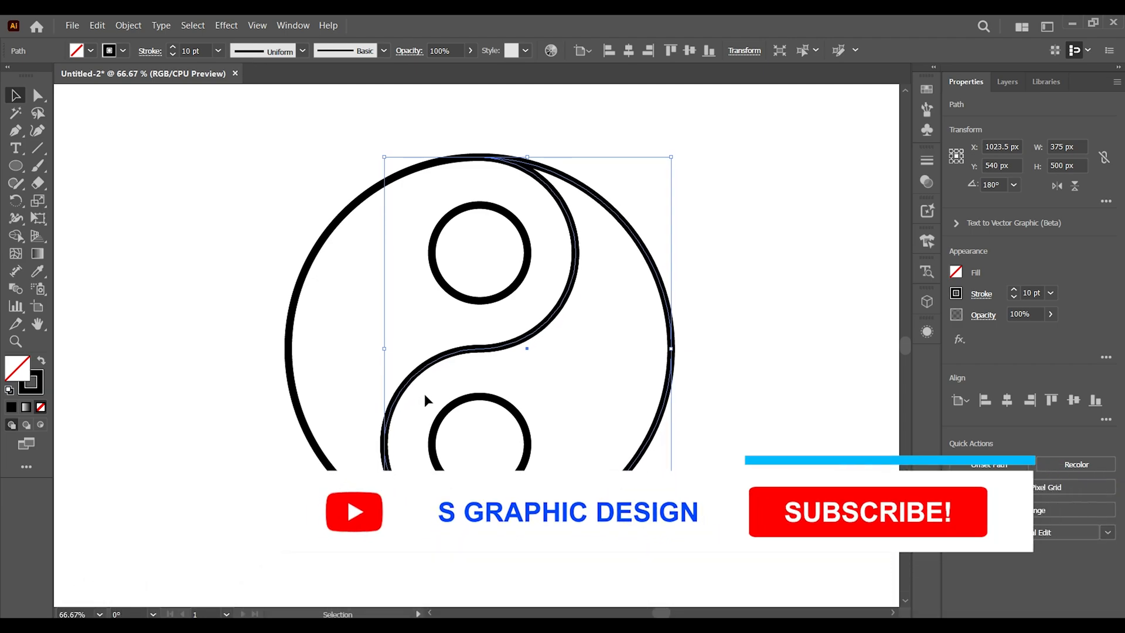
{"action": "key", "text": "Right"}
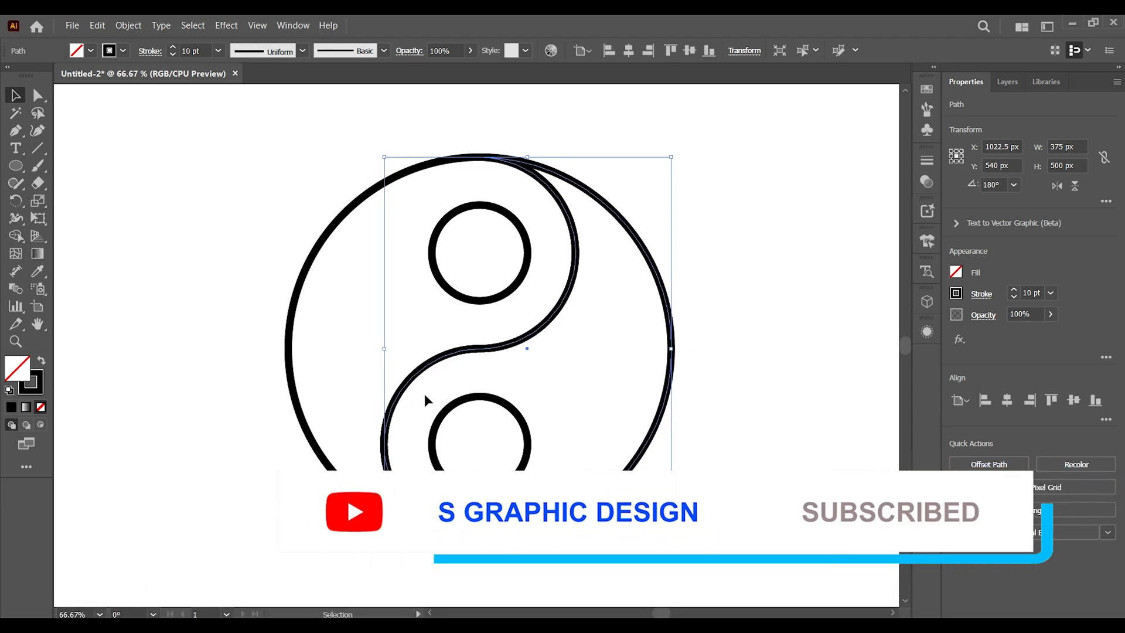
{"action": "key", "text": "Right"}
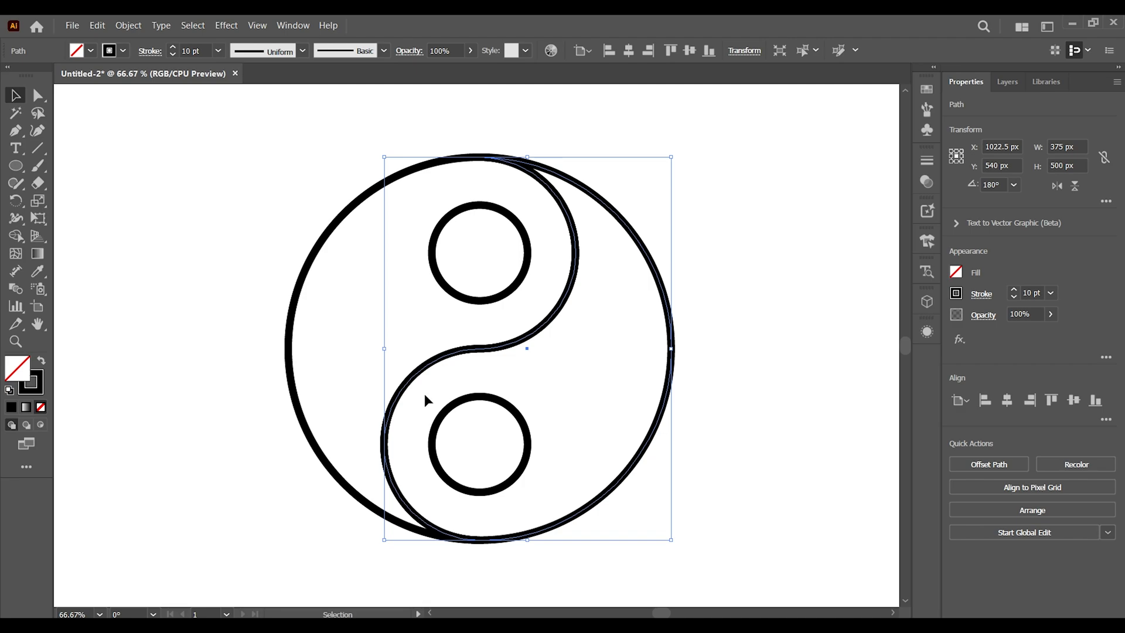
{"action": "left_click", "coordinate": [777, 212]}
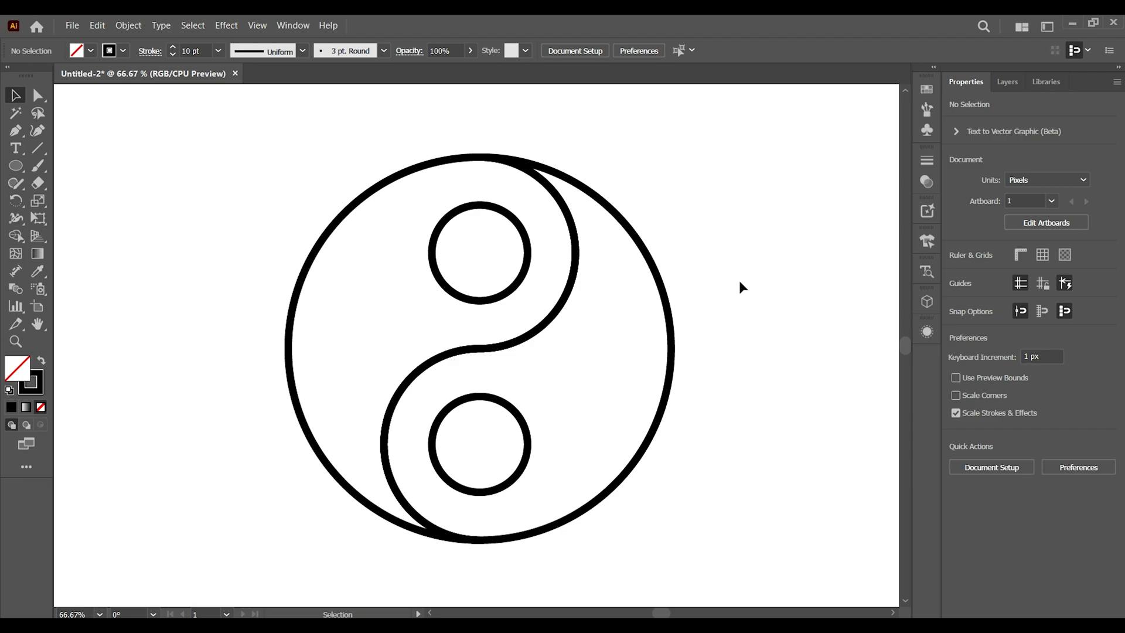
Select the right teardrop shape and fill it with a linear gradient running from lower left to upper right
{"action": "left_click_drag", "start_coordinate": [740, 282], "coordinate": [629, 437]}
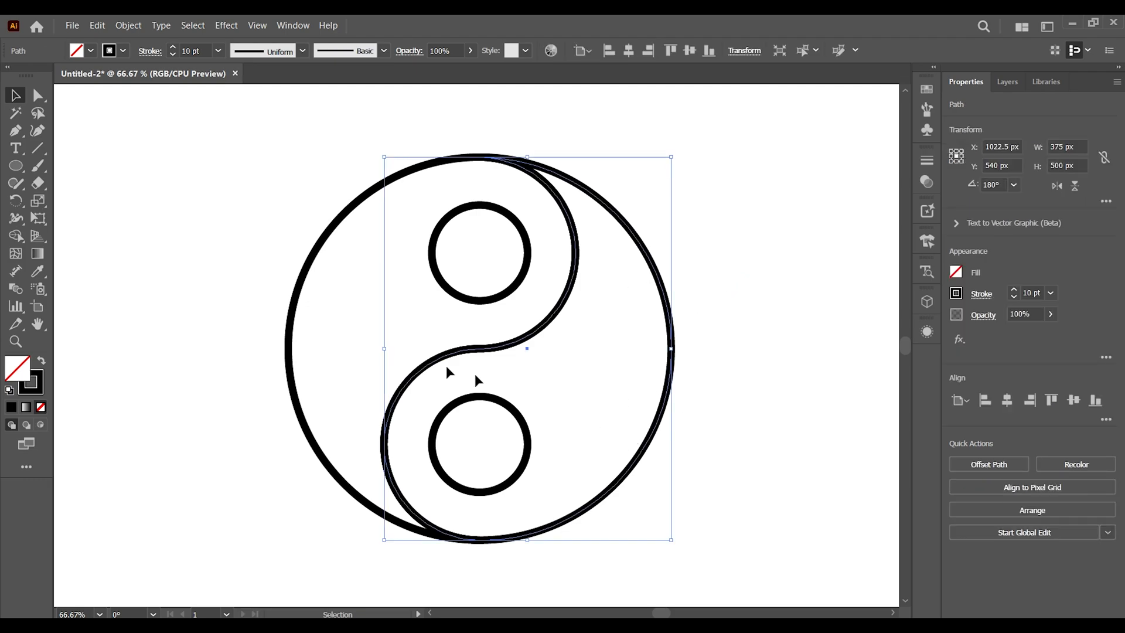
{"action": "left_click", "coordinate": [37, 253]}
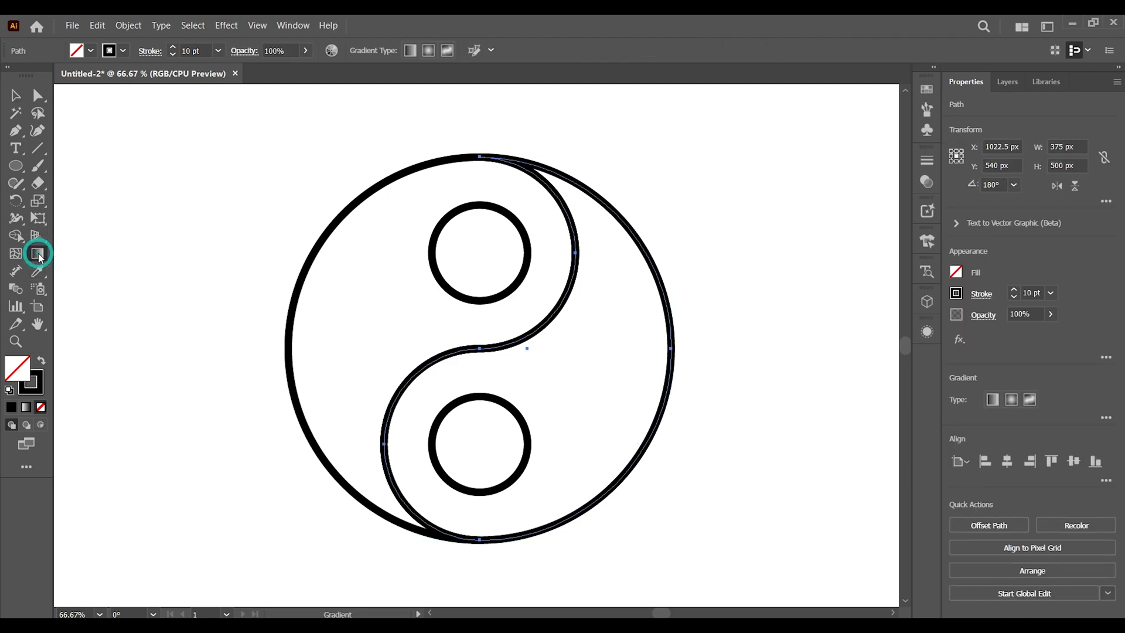
{"action": "left_click", "coordinate": [993, 399]}
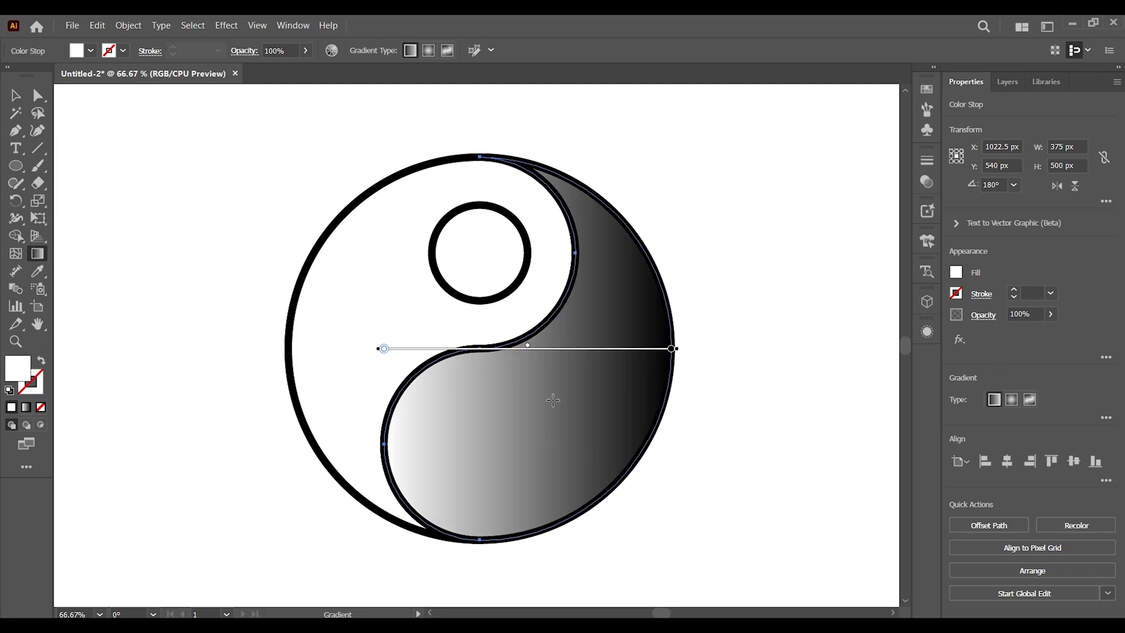
{"action": "mouse_move", "coordinate": [464, 512]}
{"action": "left_mouse_down"}
{"action": "mouse_move", "coordinate": [630, 260]}
{"action": "mouse_move", "coordinate": [617, 244]}
{"action": "left_mouse_up"}
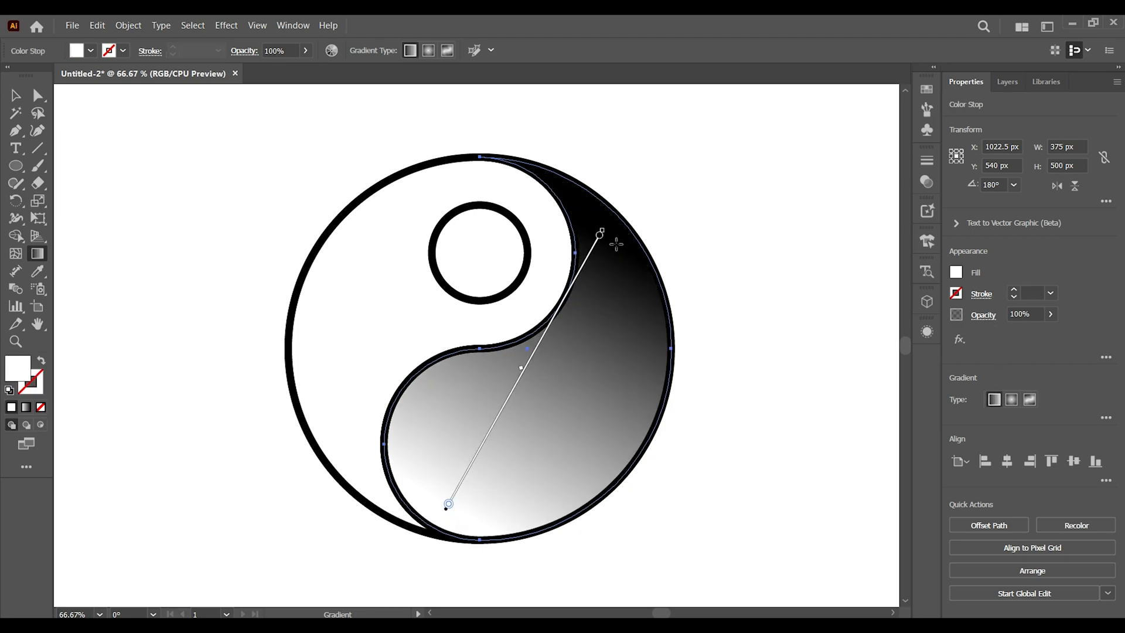
Set both stops of the right teardrop's gradient to dark black shades and shift the gradient midpoint slightly
{"action": "double_click", "coordinate": [449, 504]}
{"action": "left_click", "coordinate": [290, 391]}
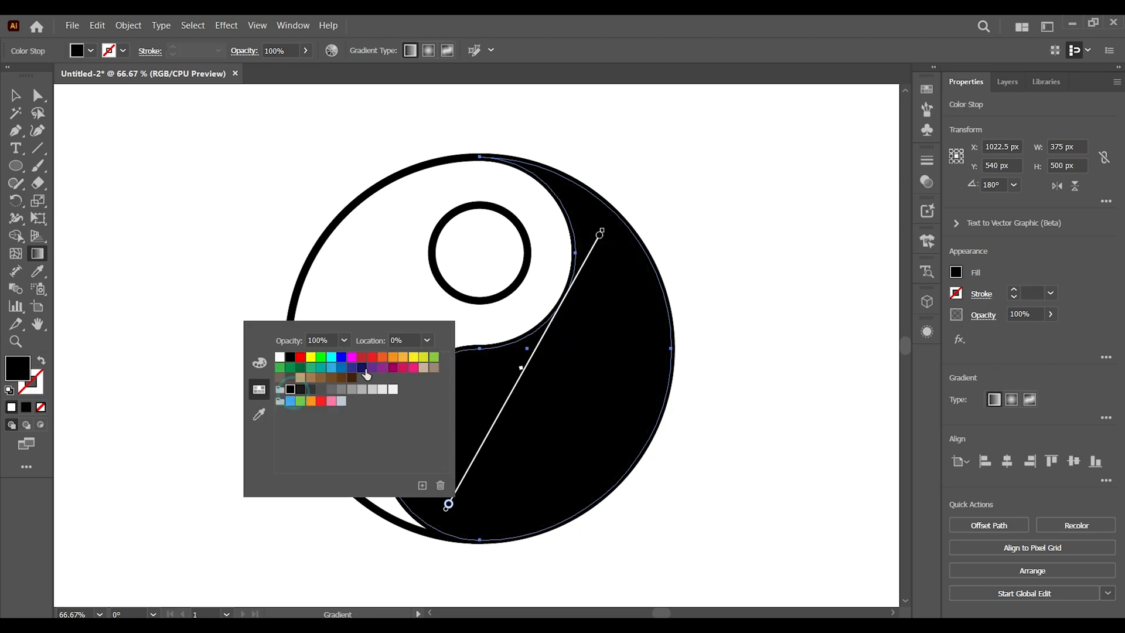
{"action": "double_click", "coordinate": [599, 235]}
{"action": "left_click", "coordinate": [456, 315]}
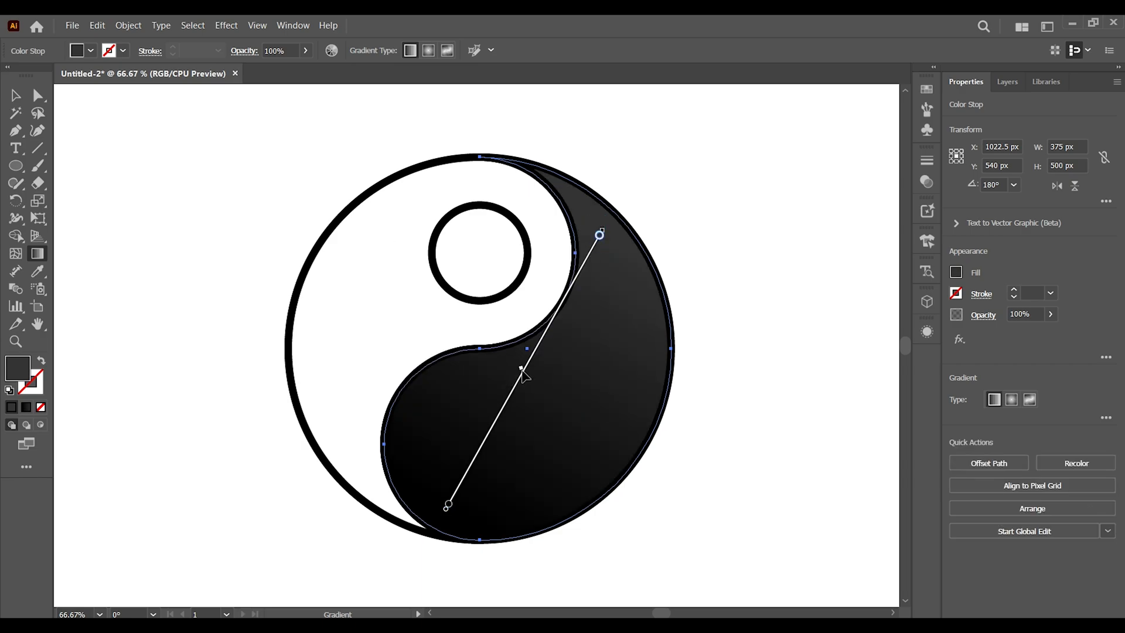
{"action": "left_click_drag", "start_coordinate": [518, 382], "coordinate": [524, 371]}
Select the left teardrop outline and apply a linear gradient running from its lower tip toward the top
{"action": "key", "text": "v"}
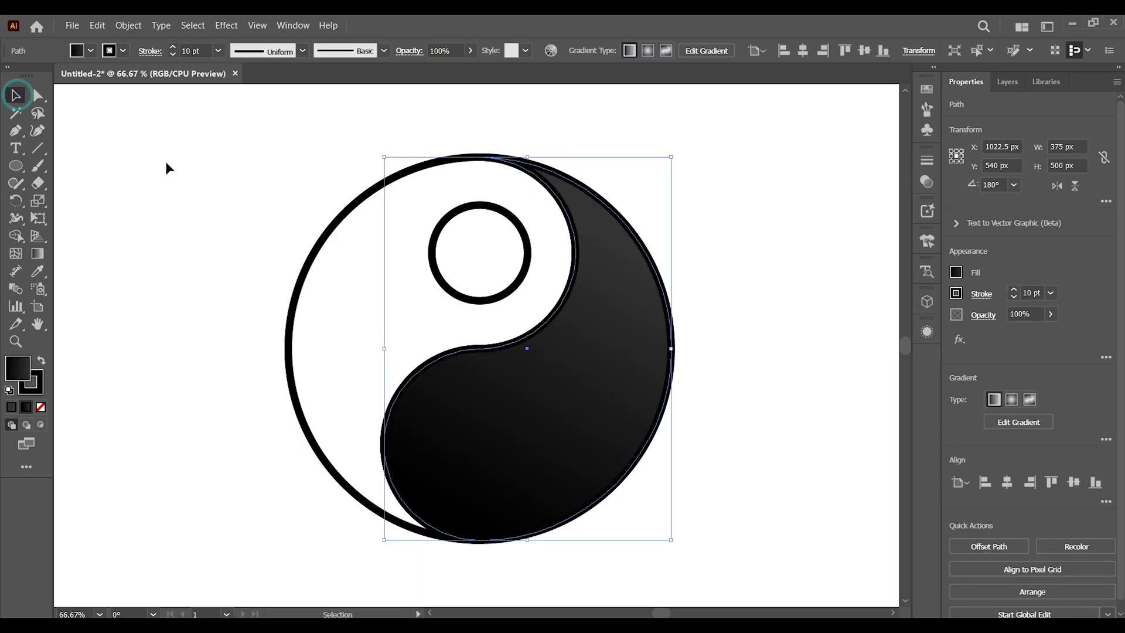
{"action": "left_click", "coordinate": [360, 292]}
{"action": "left_click", "coordinate": [335, 222]}
{"action": "left_click", "coordinate": [36, 253]}
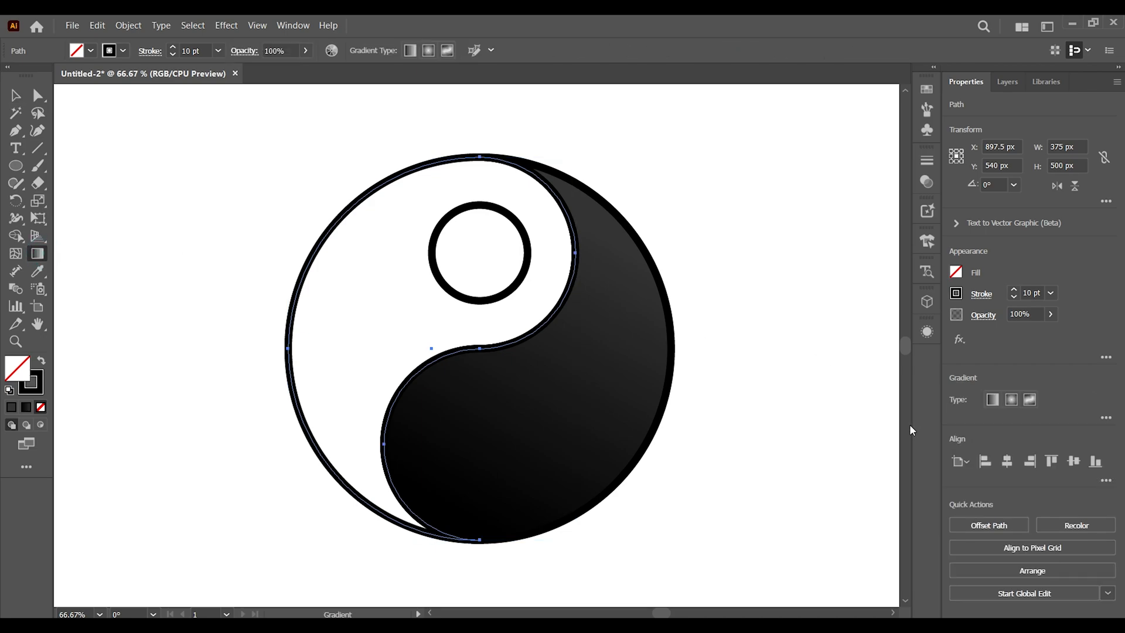
{"action": "left_click", "coordinate": [994, 400]}
{"action": "mouse_move", "coordinate": [352, 470]}
{"action": "left_mouse_down"}
{"action": "mouse_move", "coordinate": [460, 181]}
{"action": "mouse_move", "coordinate": [353, 436]}
{"action": "left_mouse_up"}
Set both stops of the left teardrop's gradient to light grey shades, then deselect
{"action": "double_click", "coordinate": [371, 446]}
{"action": "left_click", "coordinate": [304, 332]}
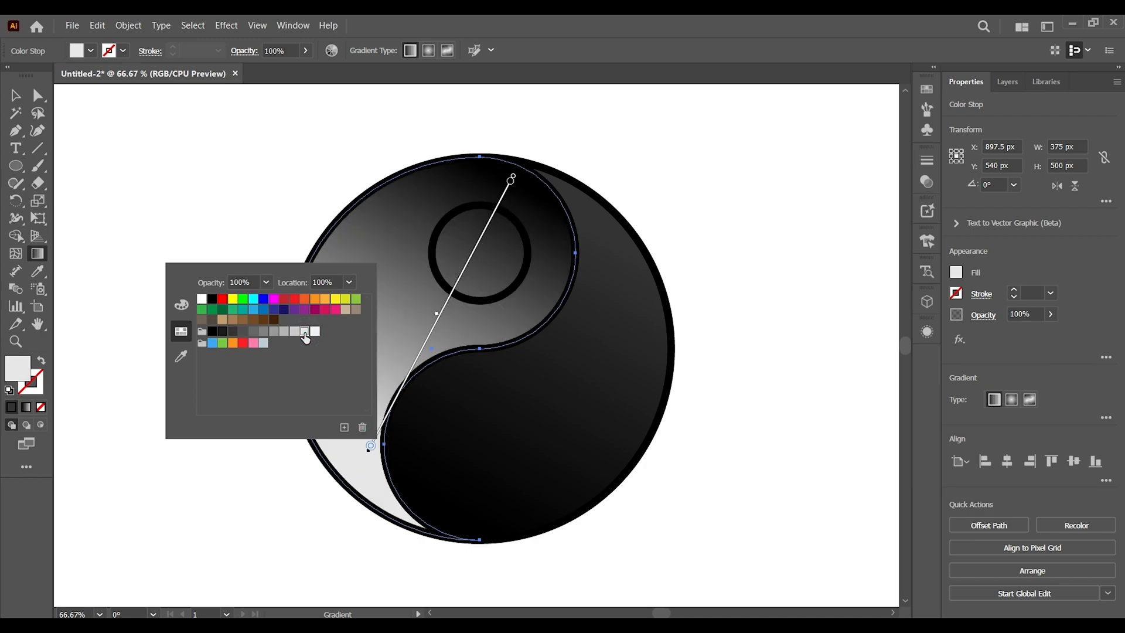
{"action": "double_click", "coordinate": [511, 183]}
{"action": "left_click", "coordinate": [455, 256]}
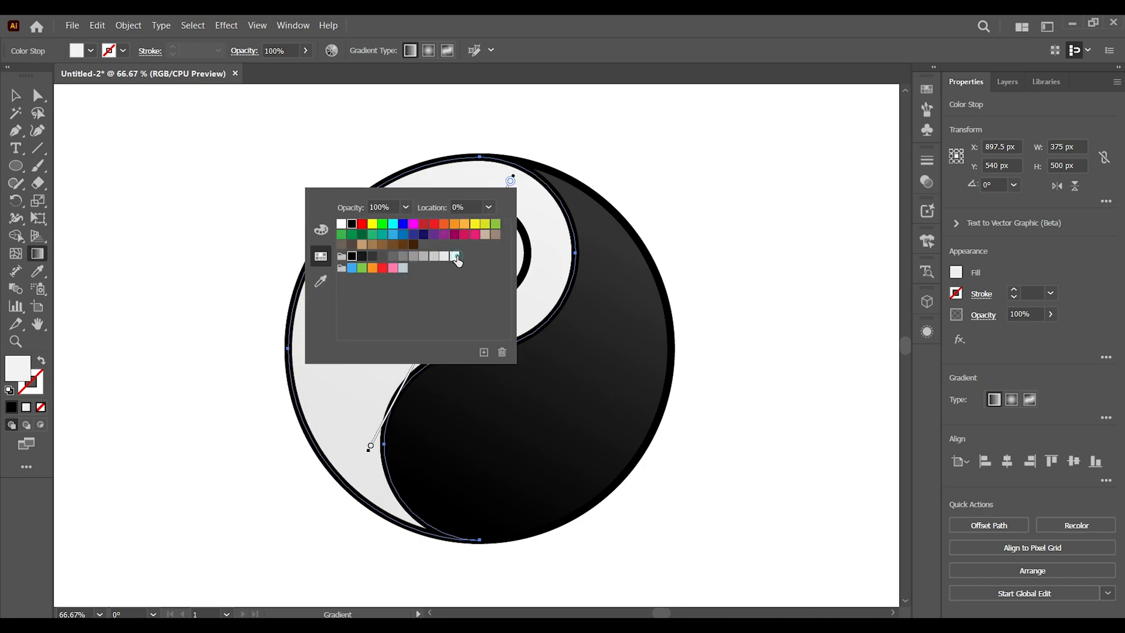
{"action": "left_click", "coordinate": [444, 257]}
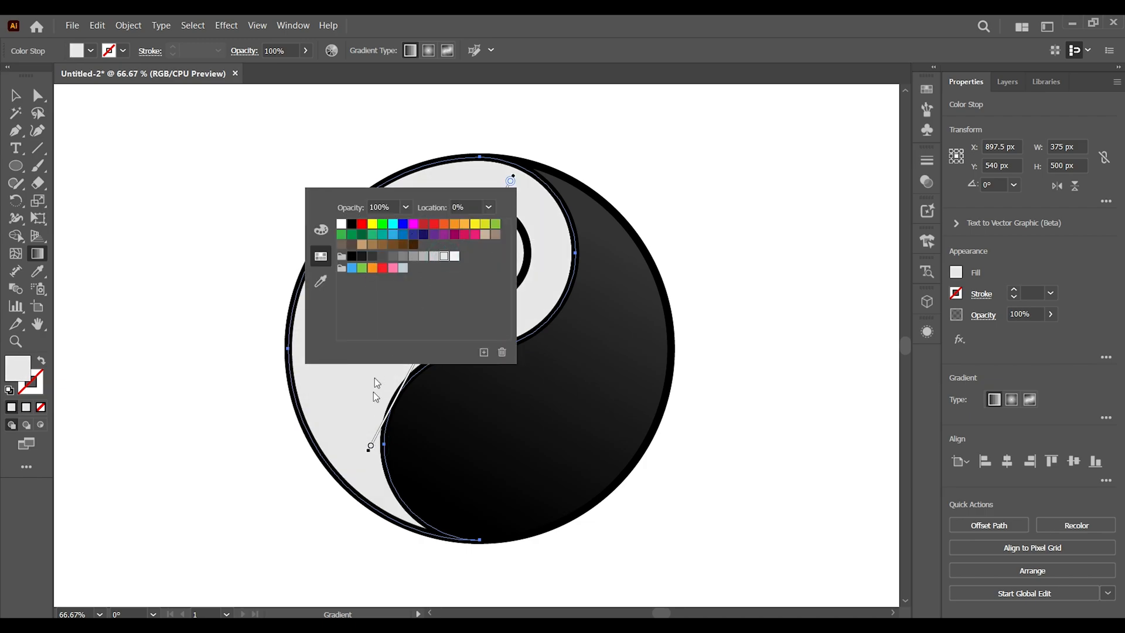
{"action": "left_click", "coordinate": [371, 448]}
{"action": "double_click", "coordinate": [371, 446]}
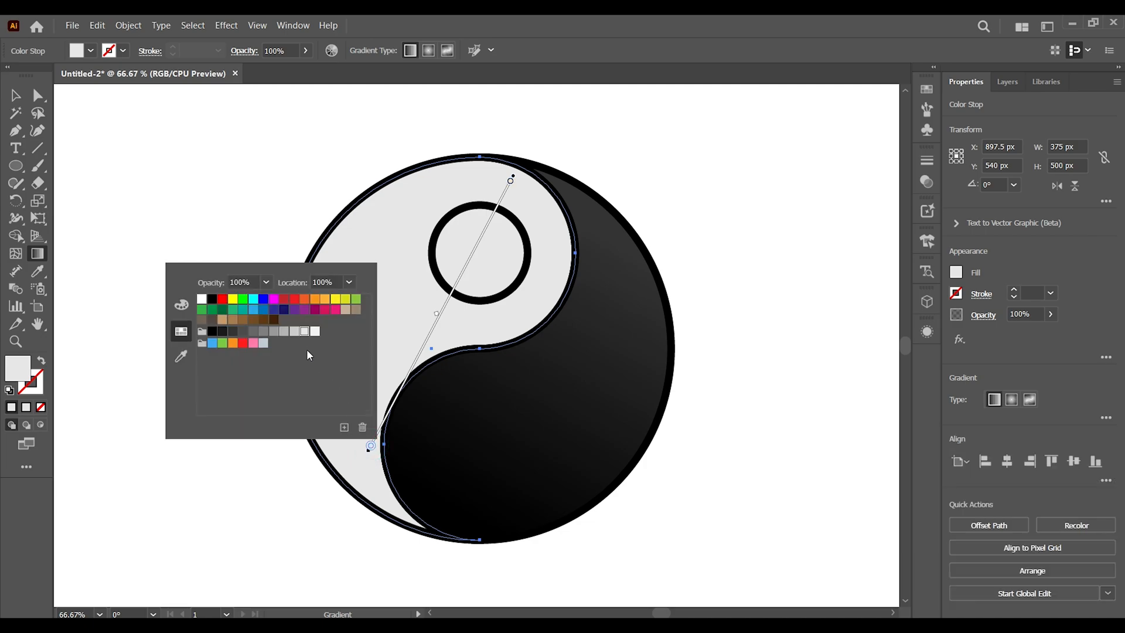
{"action": "left_click", "coordinate": [283, 332]}
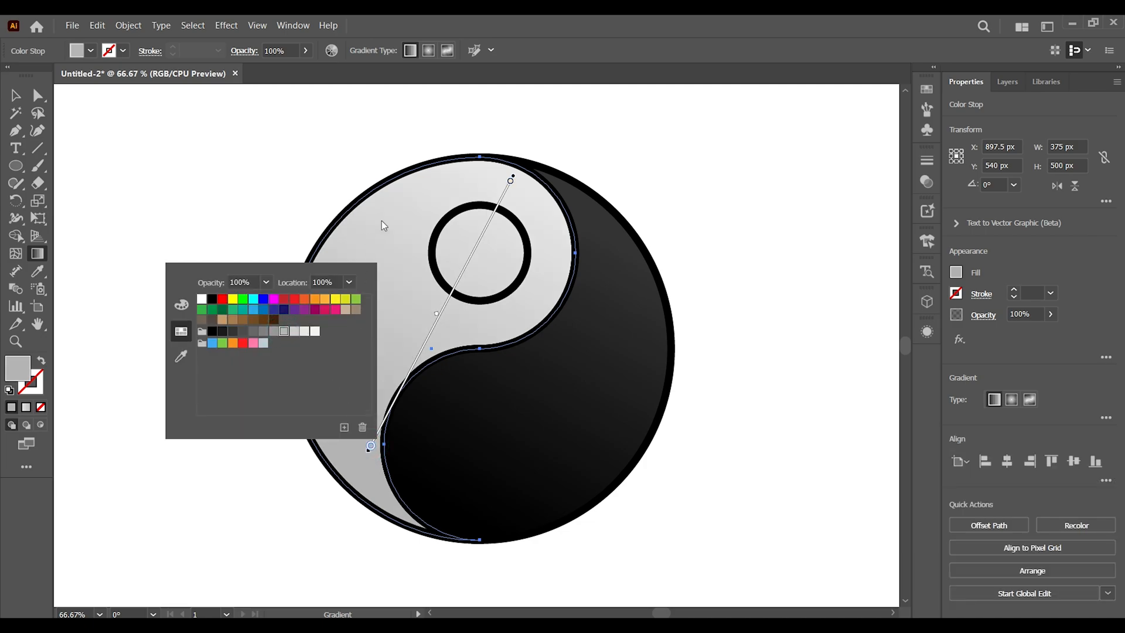
{"action": "left_click", "coordinate": [402, 153]}
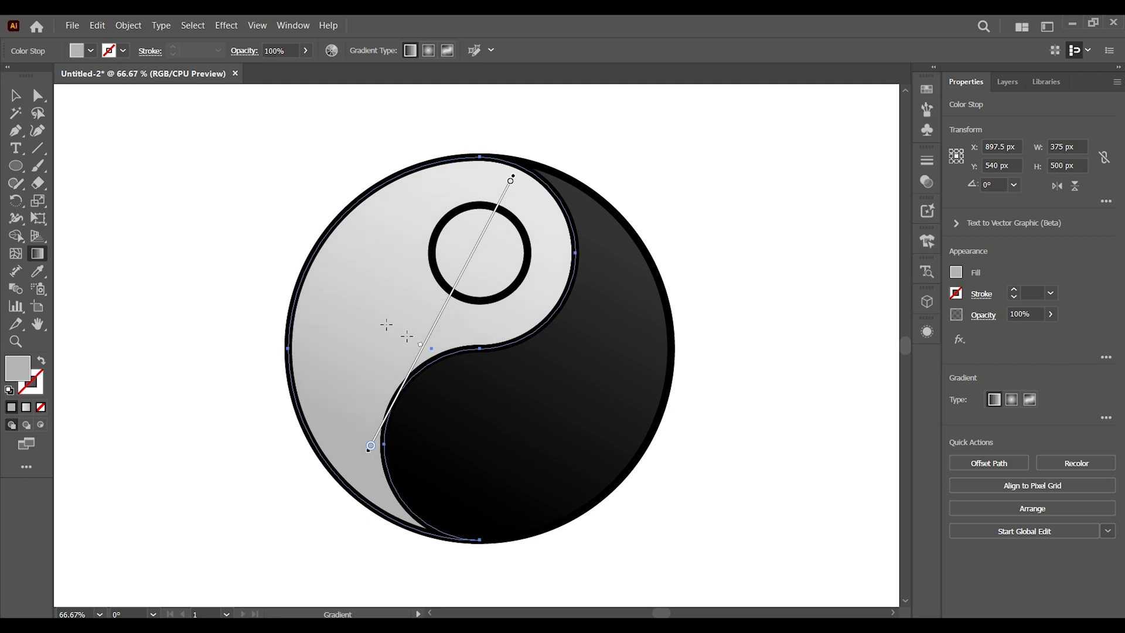
{"action": "left_click", "coordinate": [15, 94]}
{"action": "left_click", "coordinate": [156, 221]}
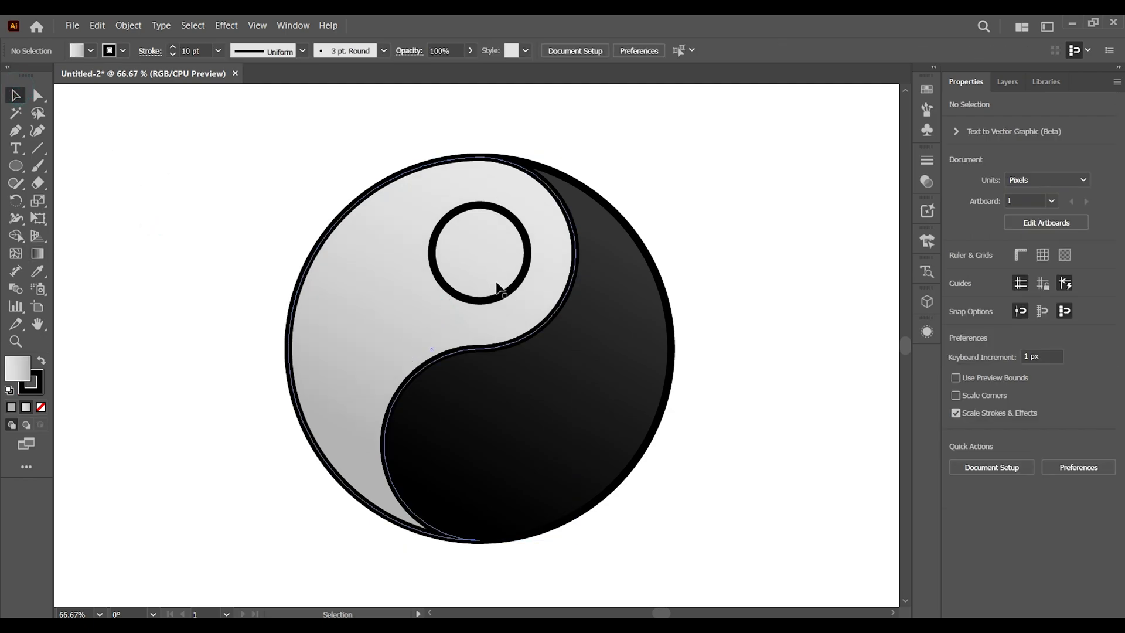
Fill the upper small circle with black
{"action": "left_click", "coordinate": [485, 302]}
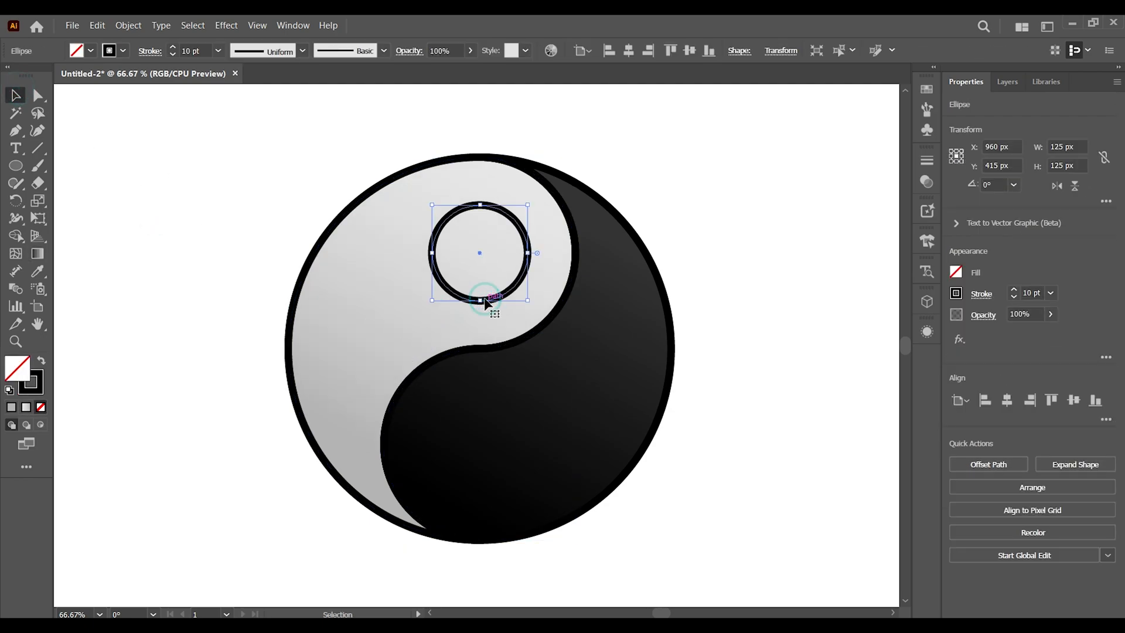
{"action": "left_click", "coordinate": [956, 272]}
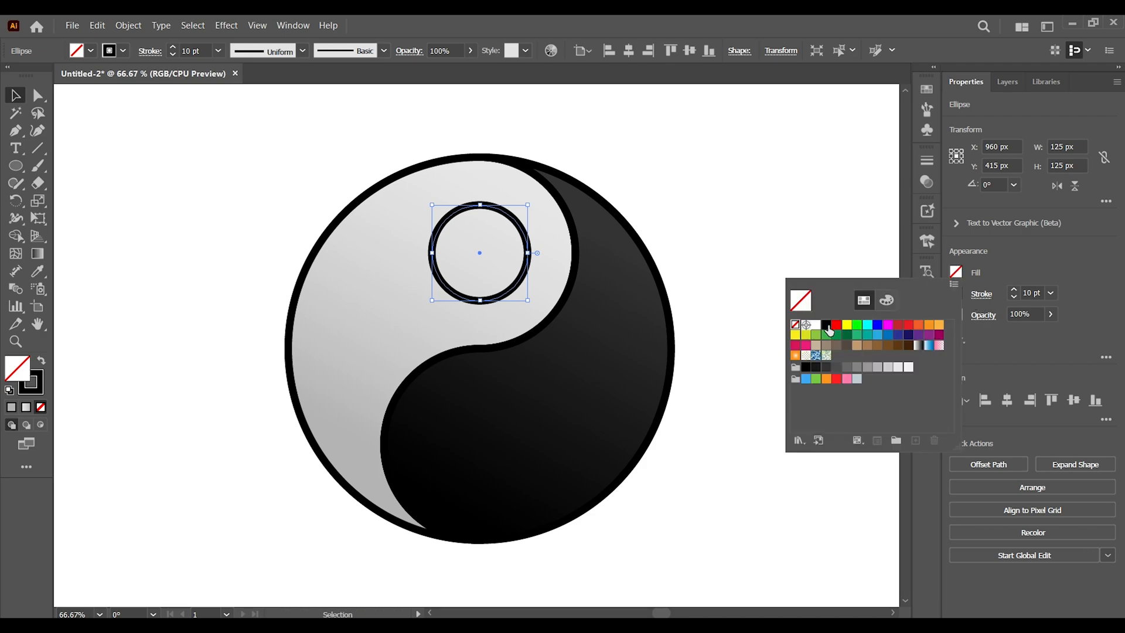
{"action": "left_click", "coordinate": [828, 327]}
{"action": "left_click", "coordinate": [753, 256]}
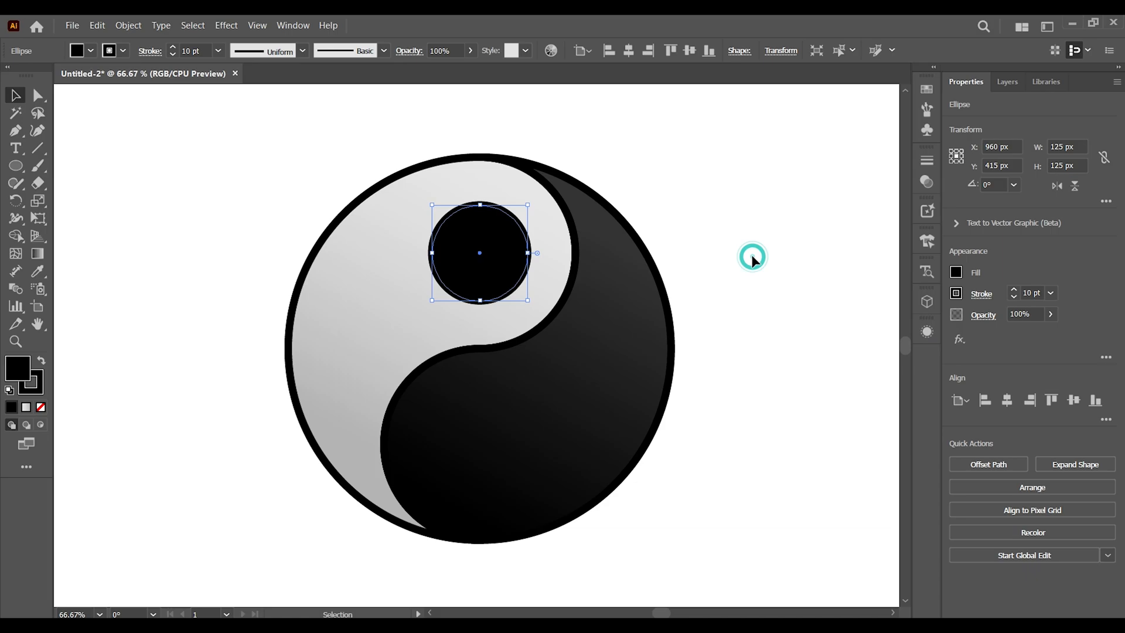
Select the lower small circle using Outline view, return to preview, and fill the circle with white
{"action": "left_click", "coordinate": [497, 450]}
{"action": "left_click", "coordinate": [249, 196]}
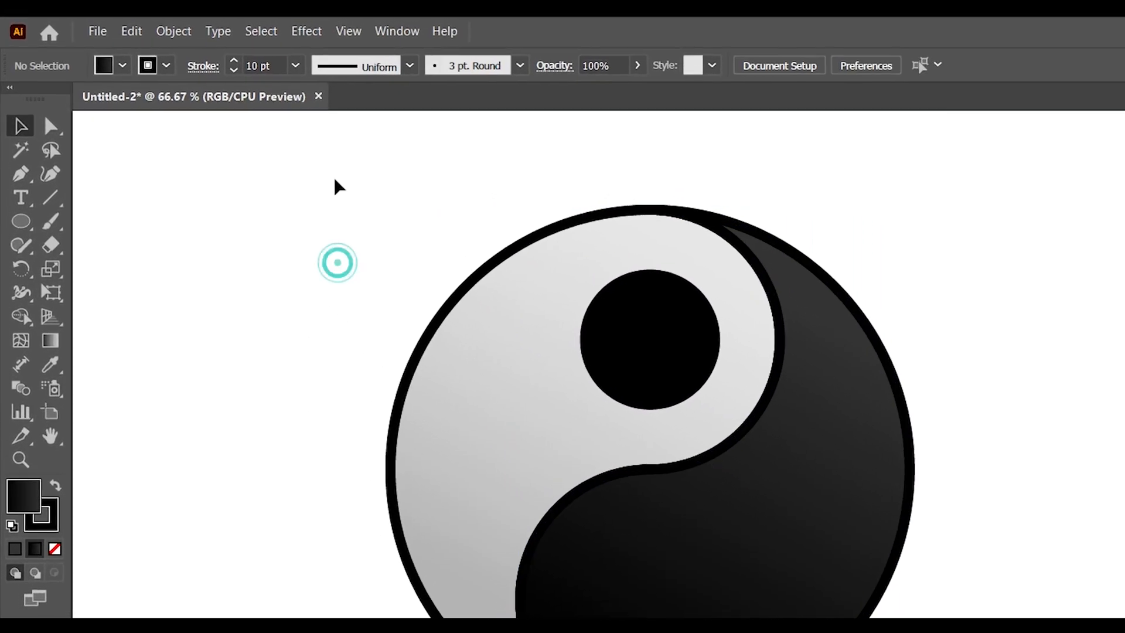
{"action": "left_click", "coordinate": [348, 32]}
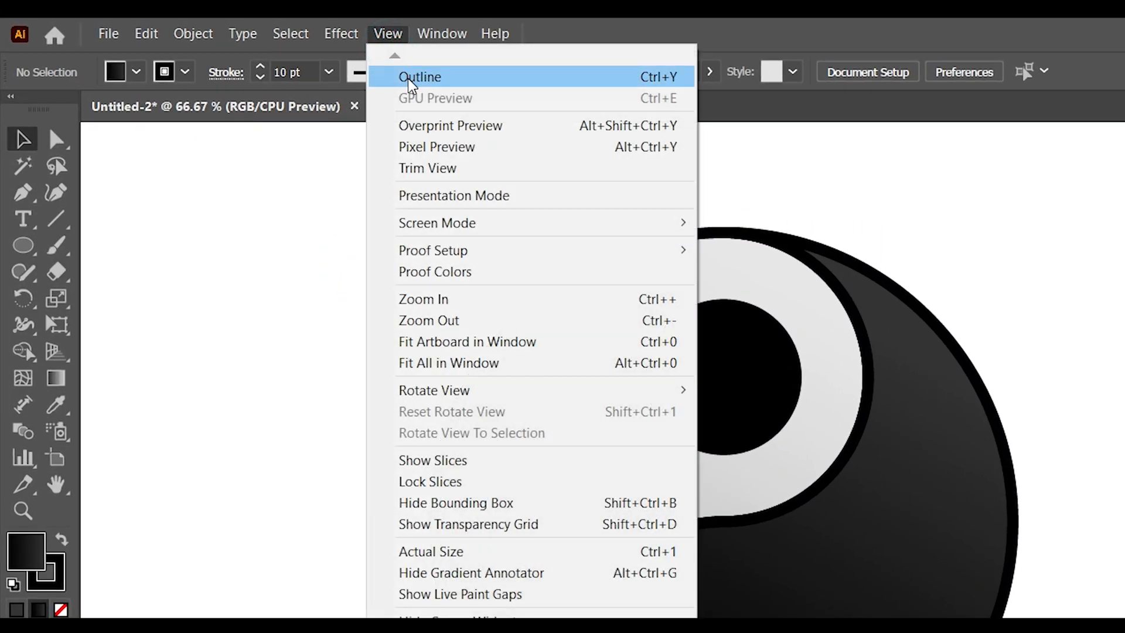
{"action": "left_click", "coordinate": [410, 78]}
{"action": "left_click", "coordinate": [723, 594]}
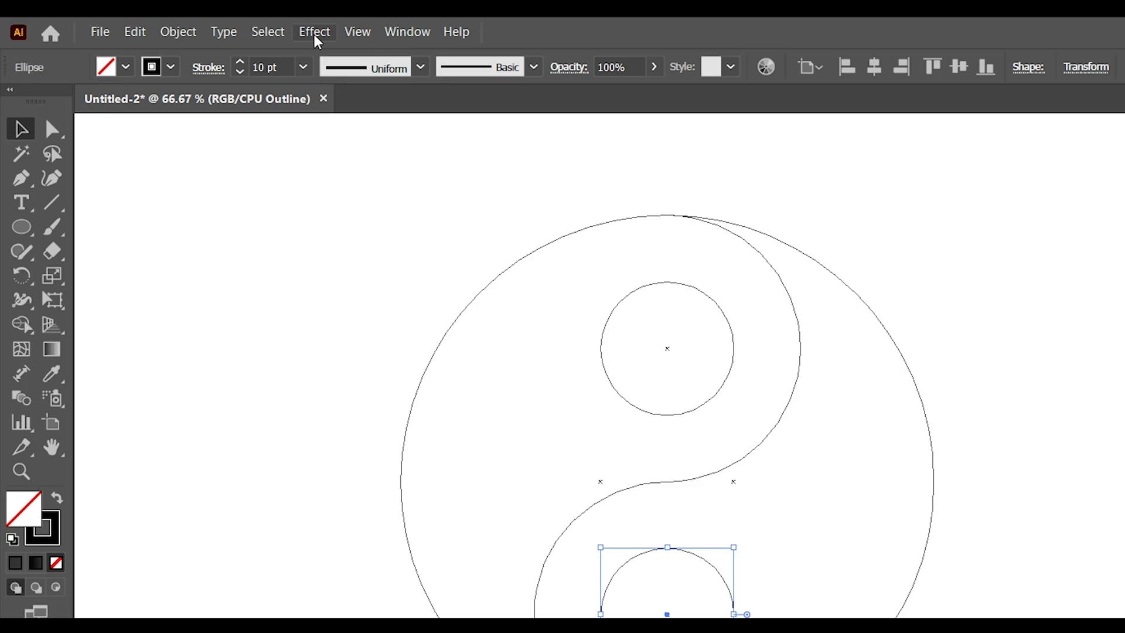
{"action": "left_click", "coordinate": [314, 33]}
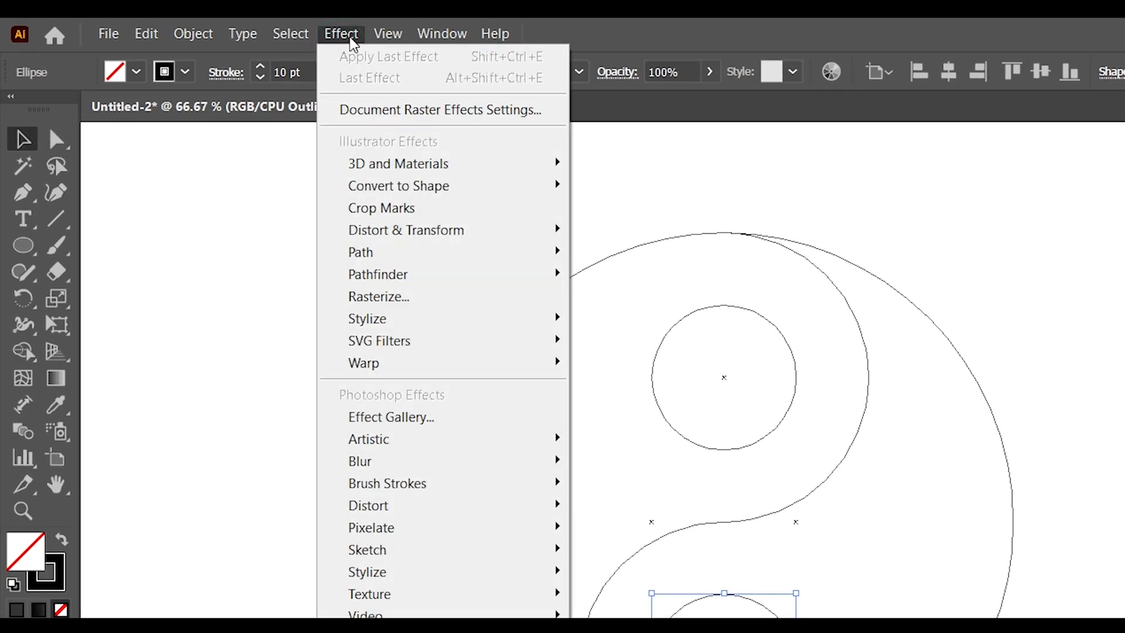
{"action": "left_click", "coordinate": [415, 77]}
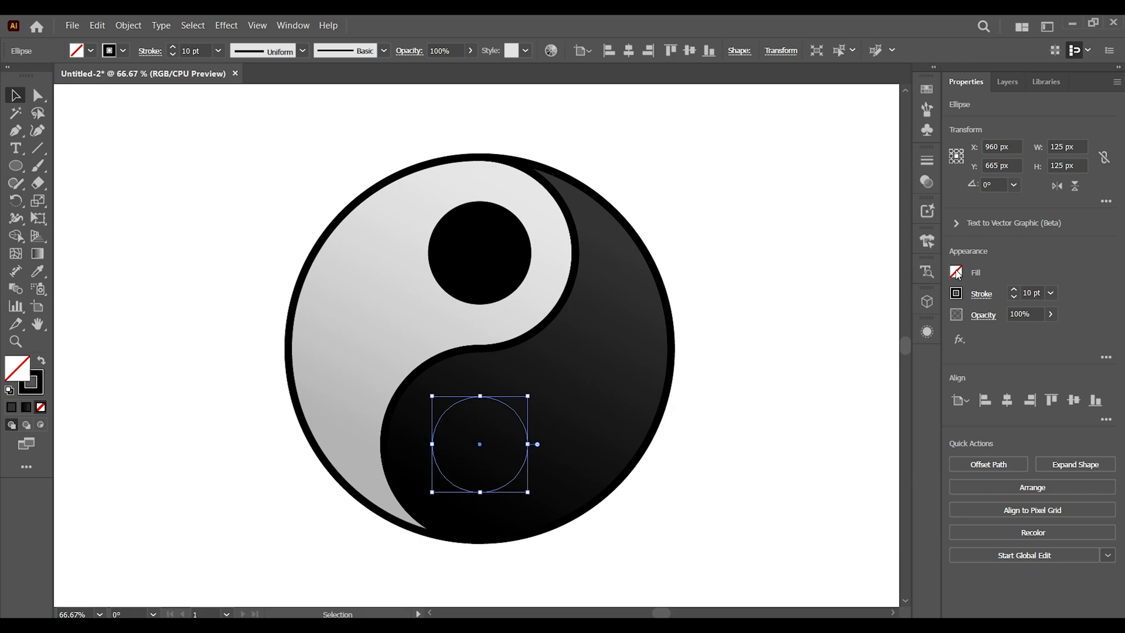
{"action": "left_click", "coordinate": [956, 272]}
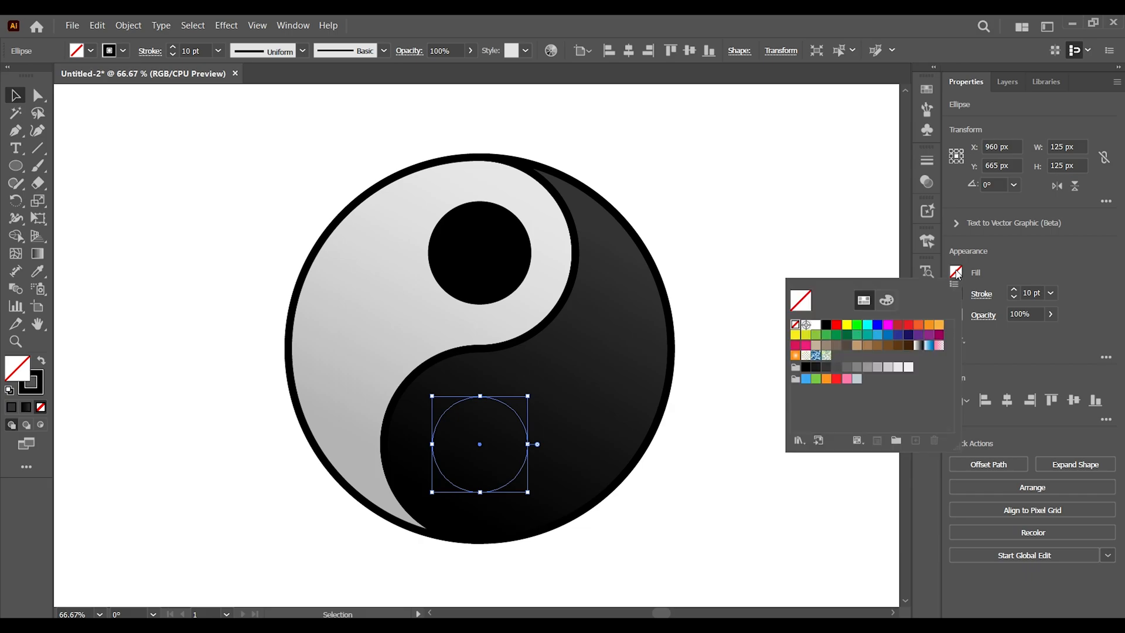
{"action": "left_click", "coordinate": [815, 325]}
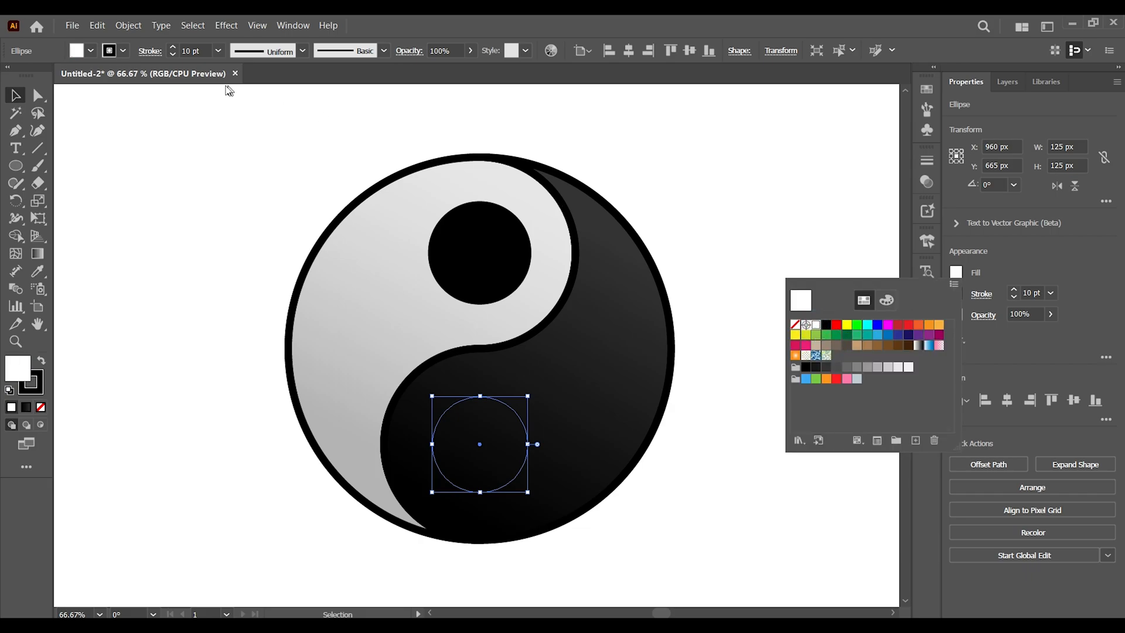
{"action": "left_click", "coordinate": [128, 26]}
{"action": "left_click", "coordinate": [128, 26]}
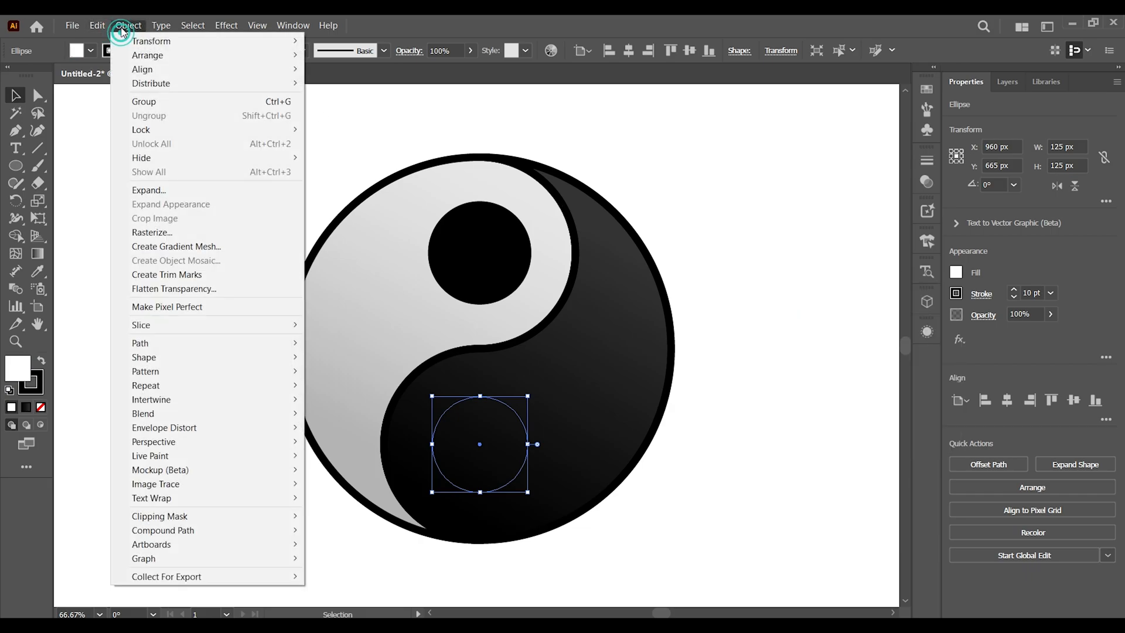
{"action": "mouse_move", "coordinate": [135, 55]}
{"action": "left_click", "coordinate": [322, 55]}
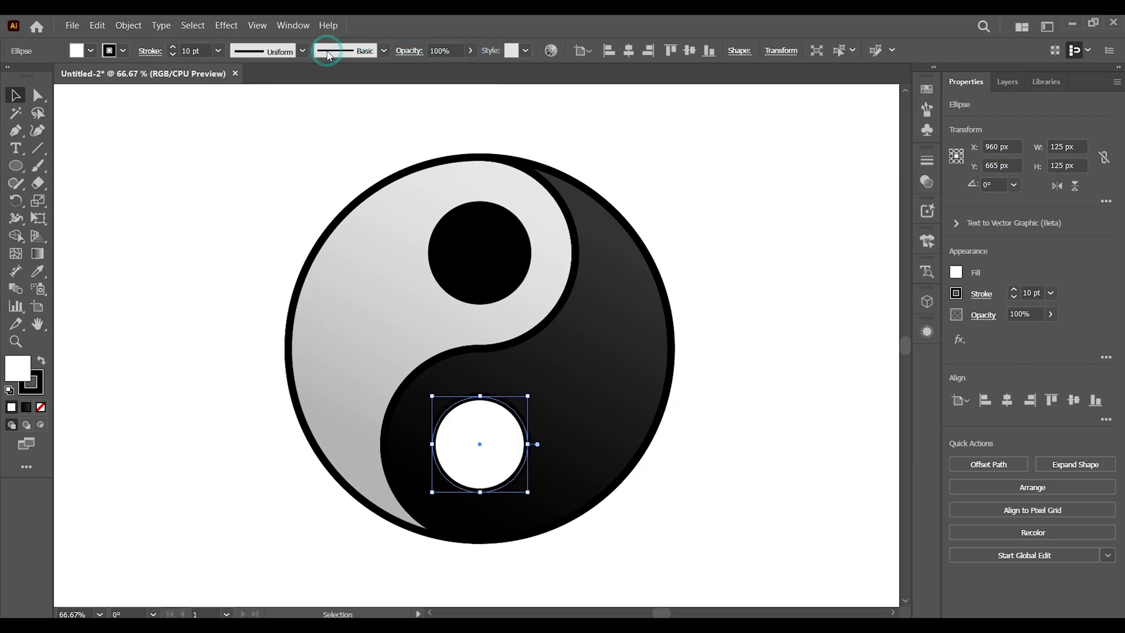
{"action": "left_click", "coordinate": [708, 214]}
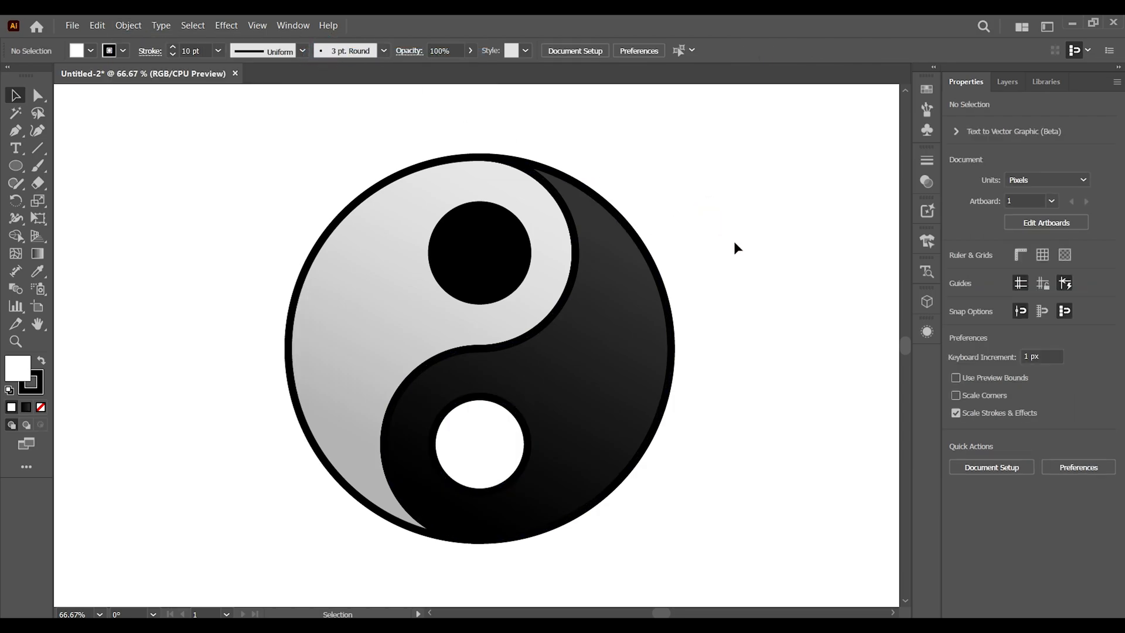
Try expanding all of the logo's artwork, then undo the expansion
{"action": "left_click_drag", "start_coordinate": [199, 126], "coordinate": [819, 595]}
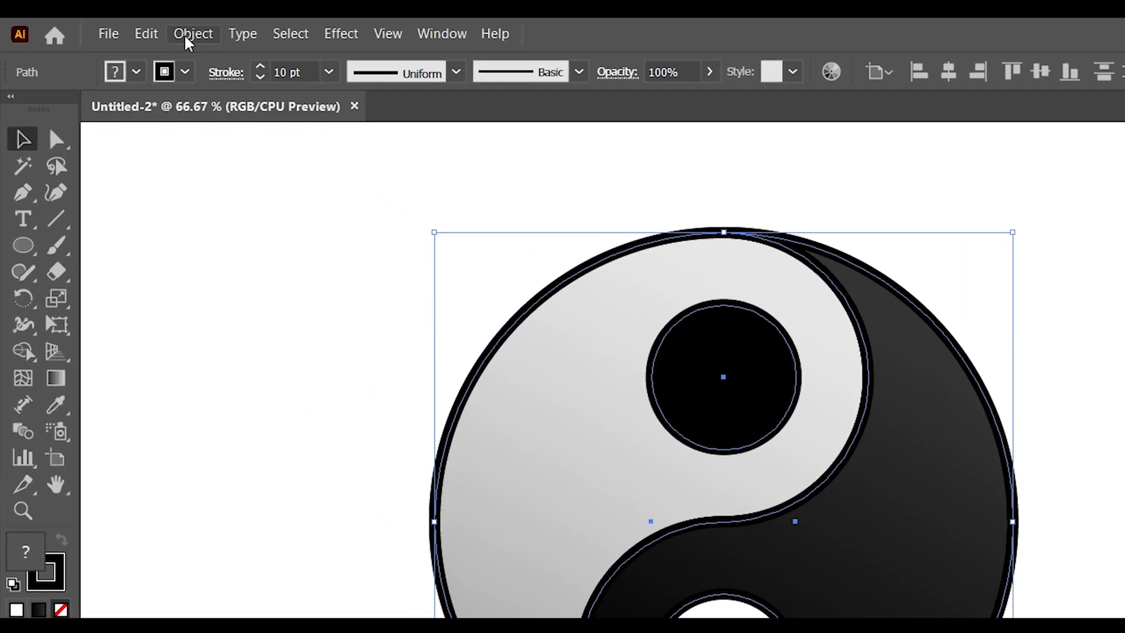
{"action": "left_click", "coordinate": [193, 33]}
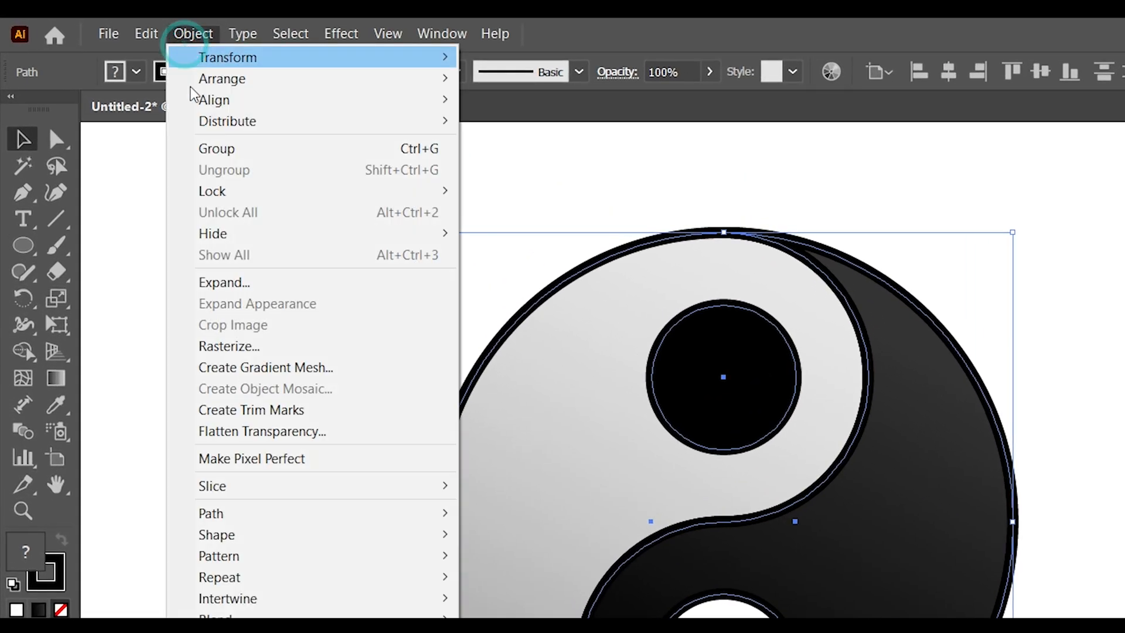
{"action": "left_click", "coordinate": [249, 287]}
{"action": "left_click", "coordinate": [186, 565]}
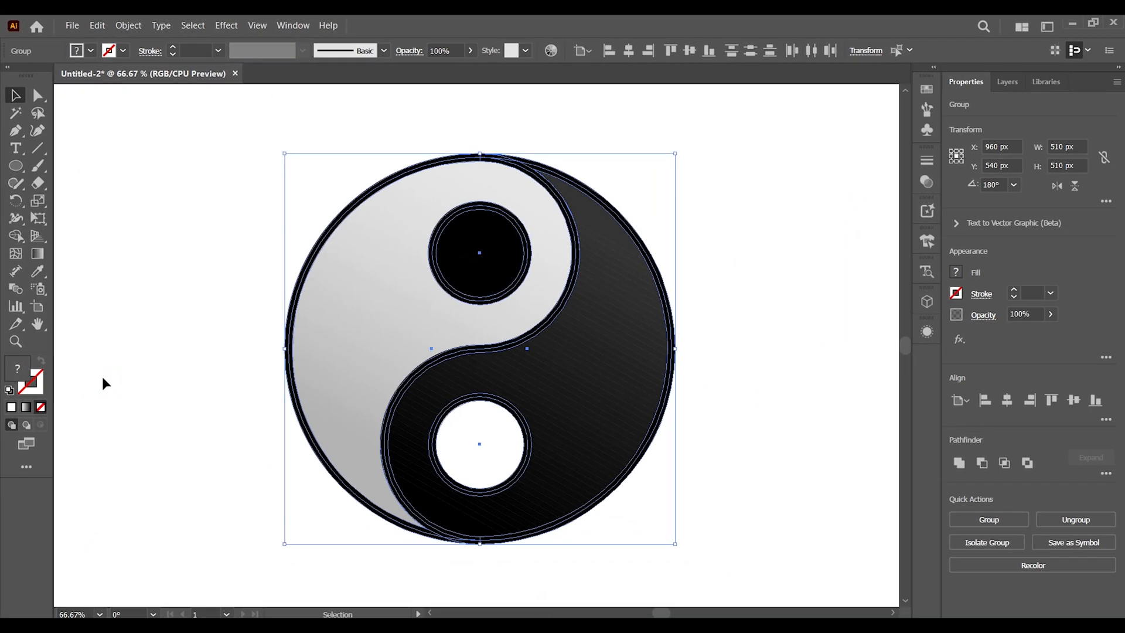
{"action": "key", "text": "ctrl+z"}
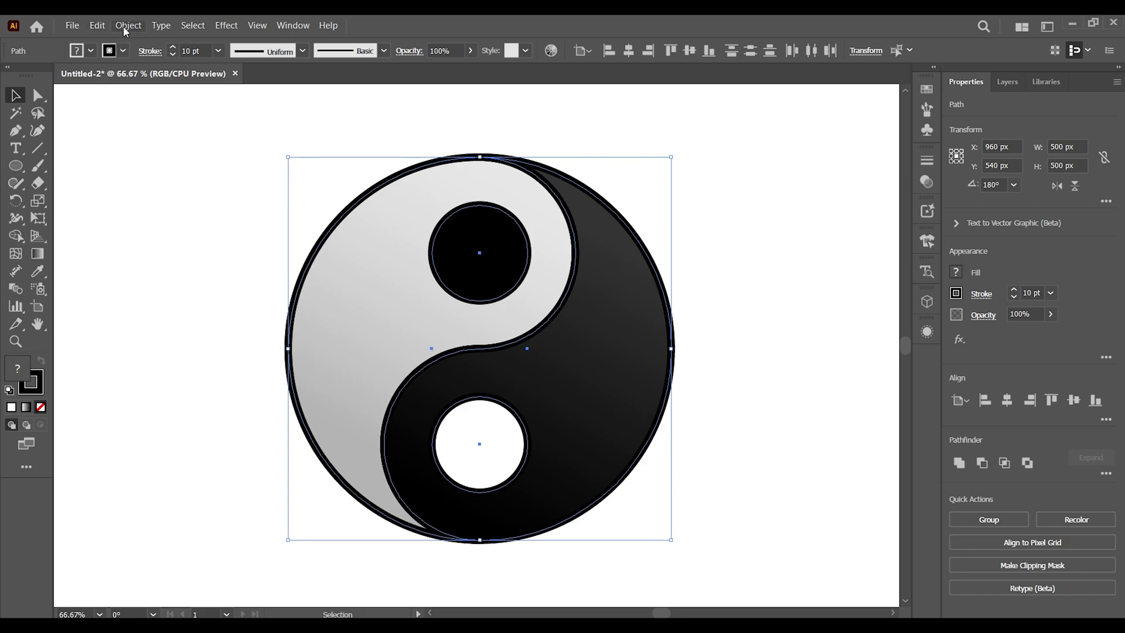
Select the whole logo as one group to check it, then deselect it
{"action": "left_click", "coordinate": [762, 496]}
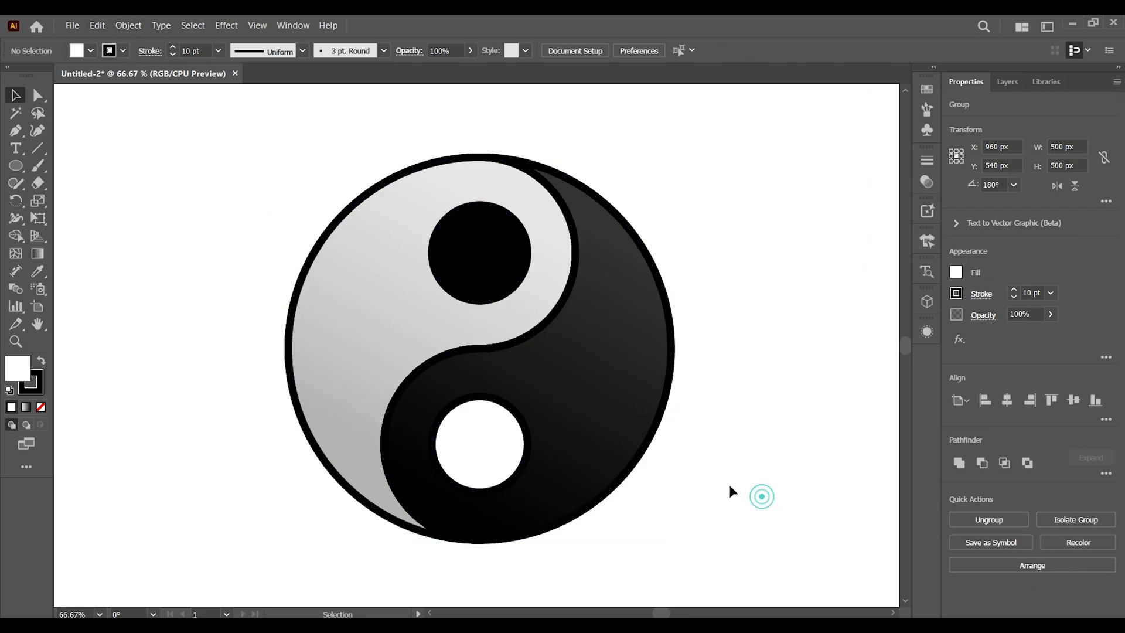
{"action": "left_click", "coordinate": [576, 374]}
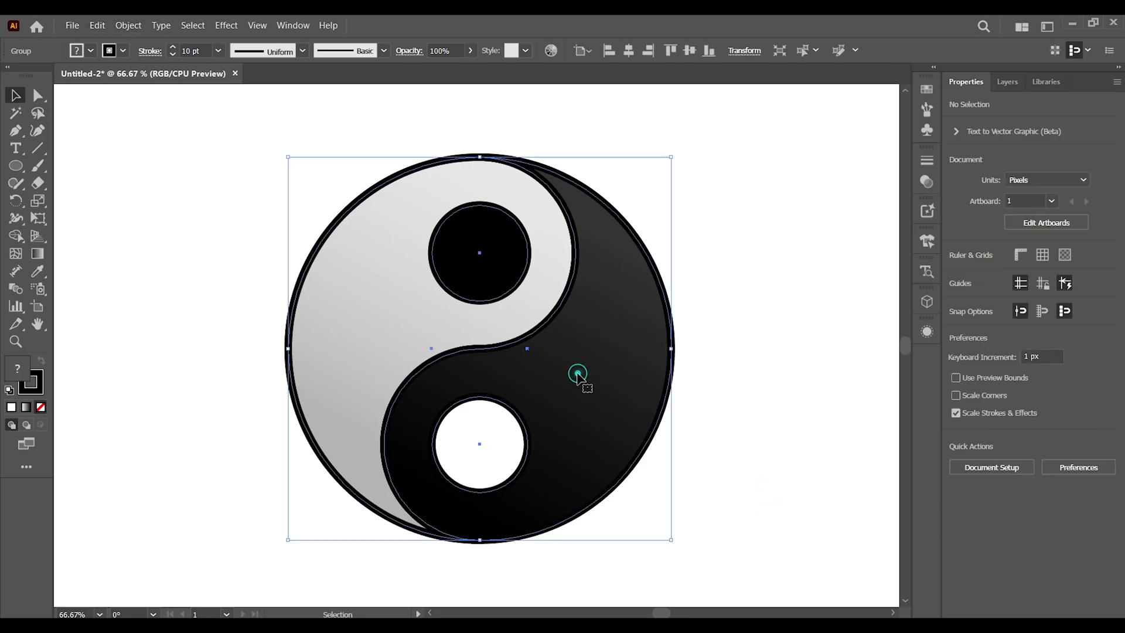
{"action": "left_click", "coordinate": [755, 335]}
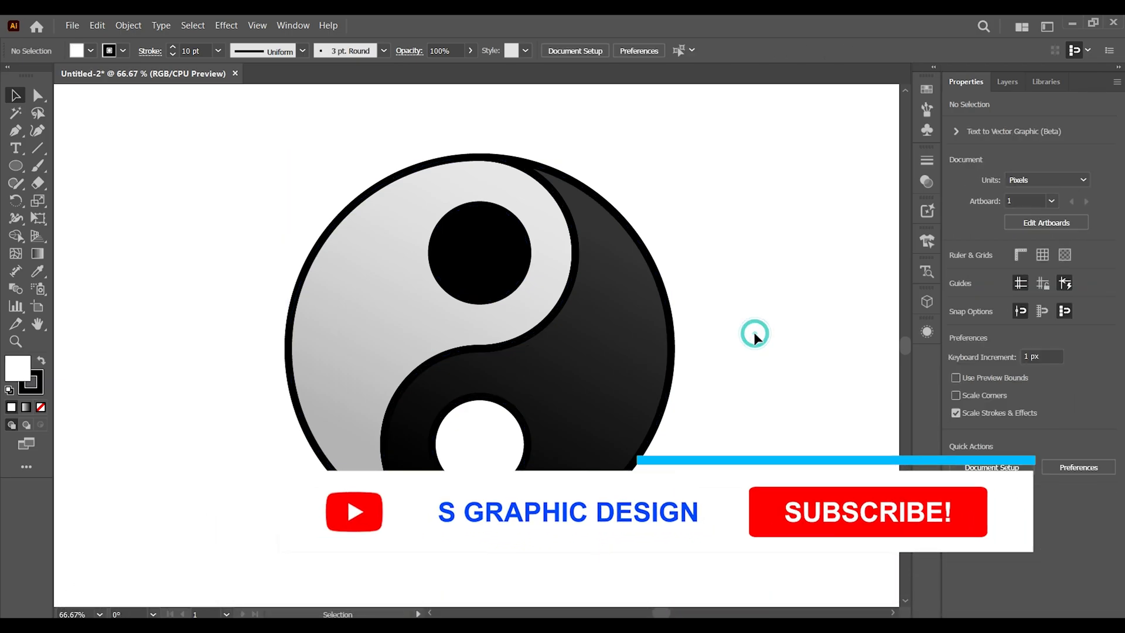
{"action": "key", "text": "ctrl+minus"}
{"action": "key", "text": "ctrl+minus"}
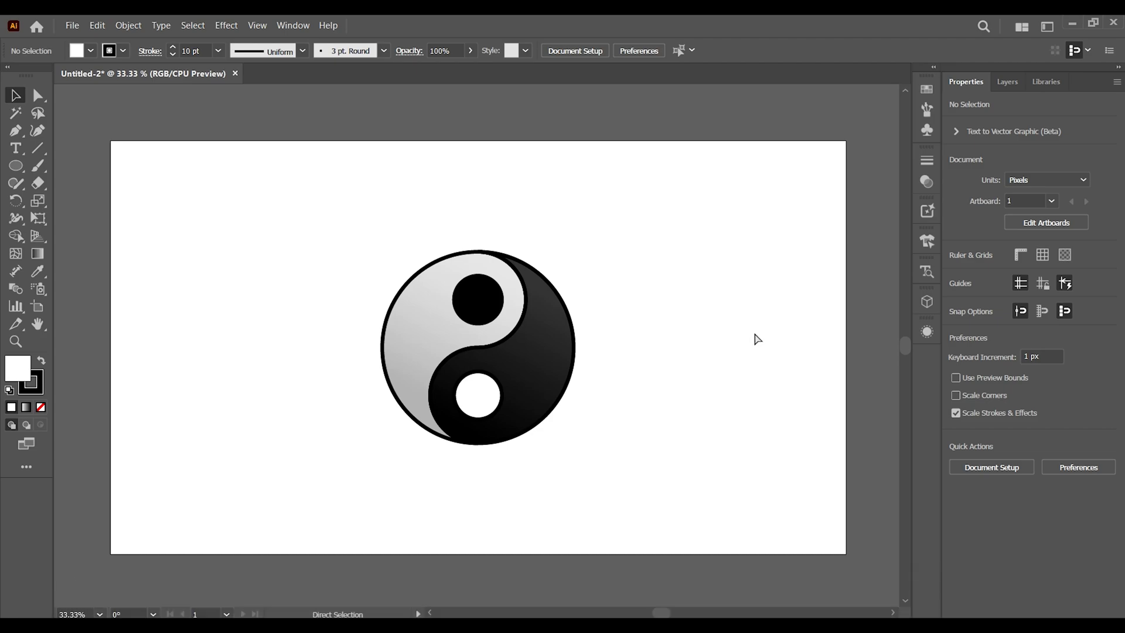
{"action": "key", "text": "ctrl+plus"}
{"action": "key", "text": "ctrl+plus"}
{"action": "key", "text": "ctrl+plus"}
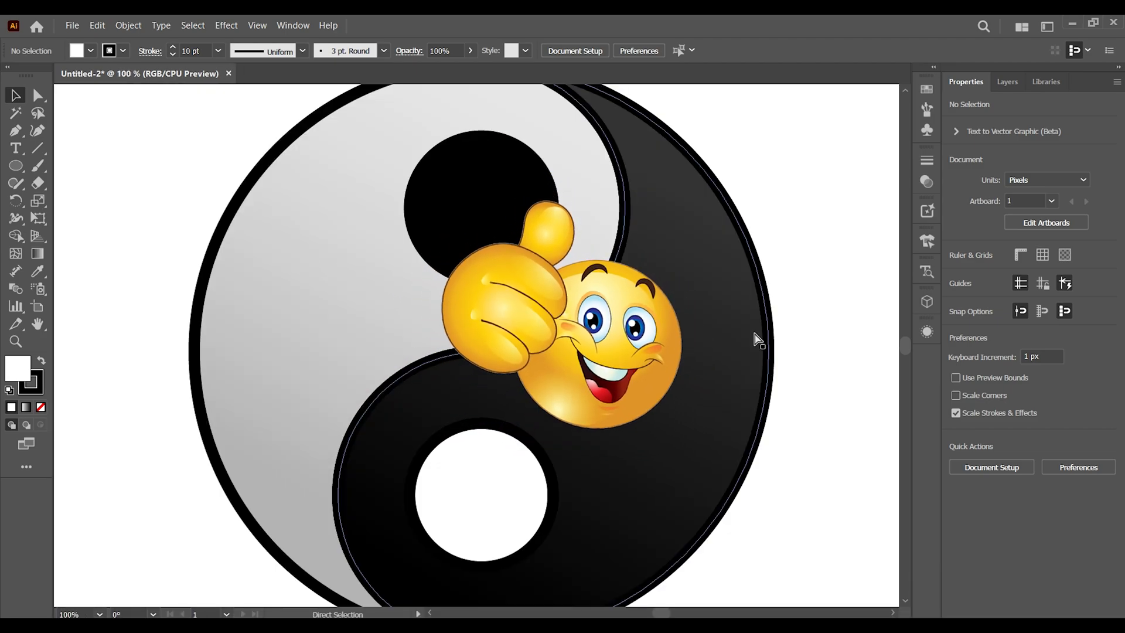
{"action": "key", "text": "ctrl+minus"}
{"action": "key", "text": "ctrl+minus"}
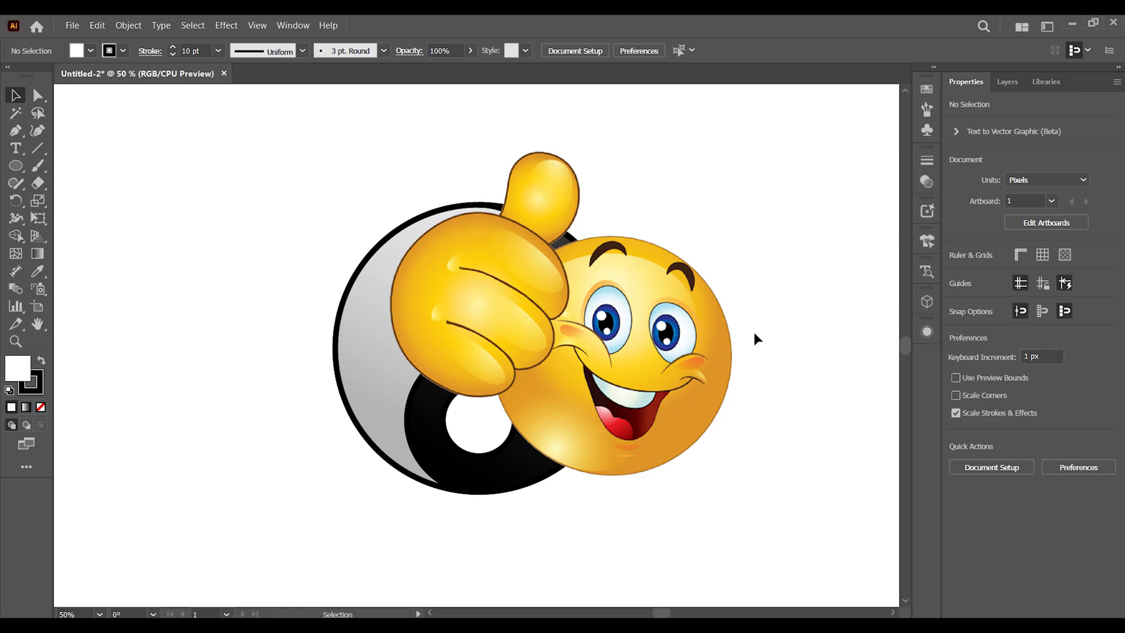